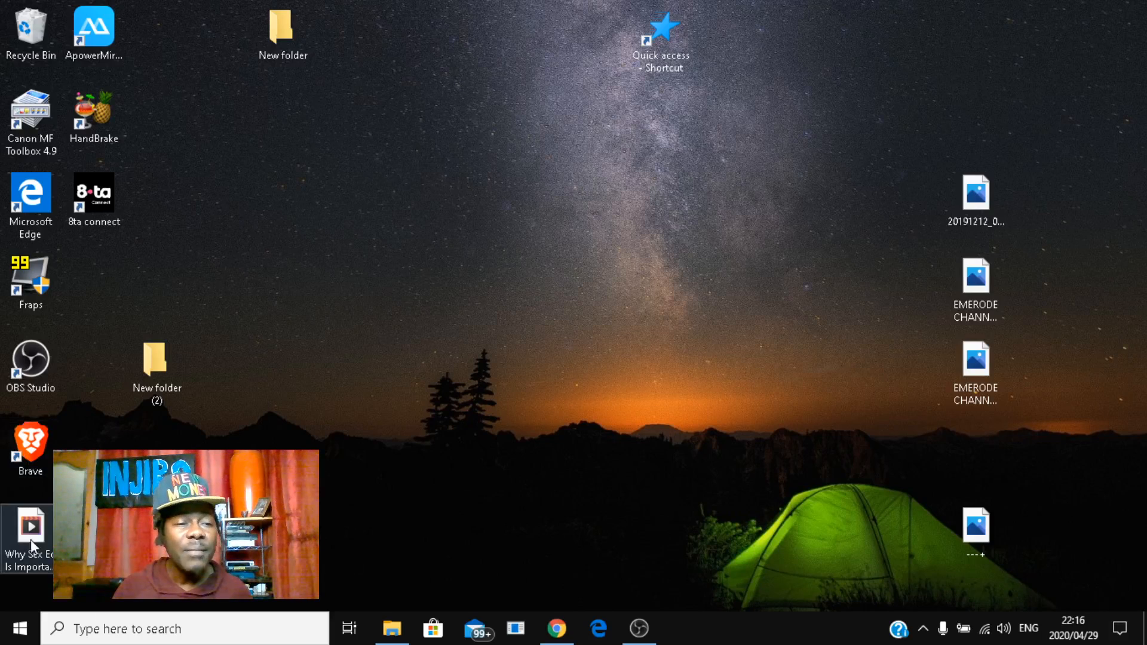
Step: Restore Chrome and, from the Google sign-in page, begin a new account for personal use
mouse_move(564, 635)
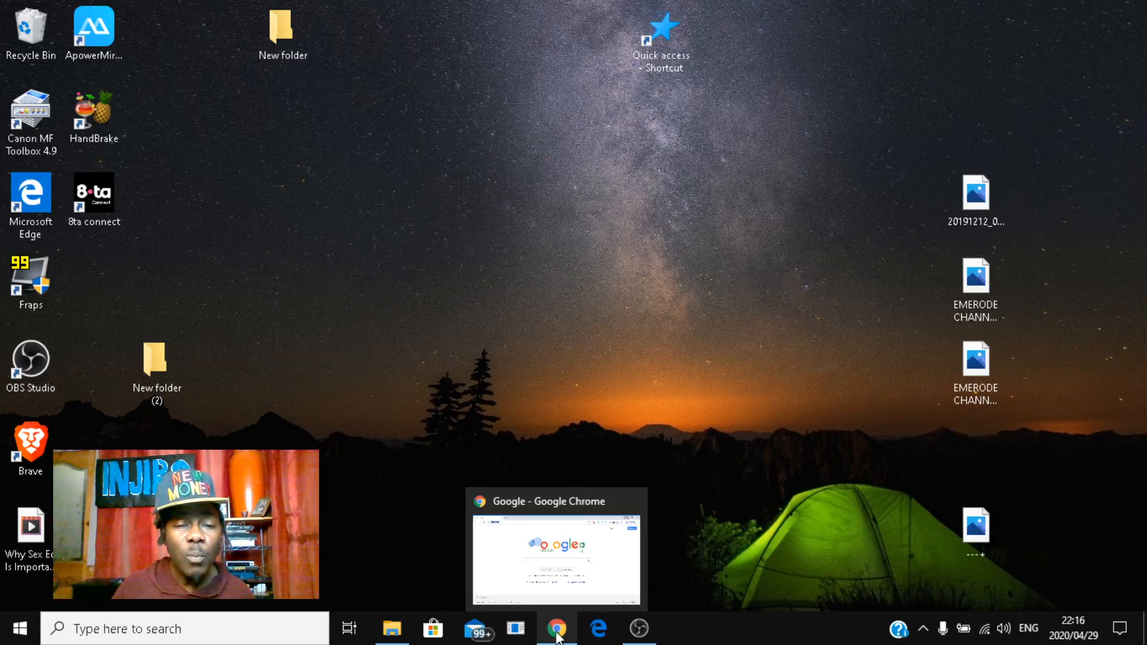
left_click(547, 633)
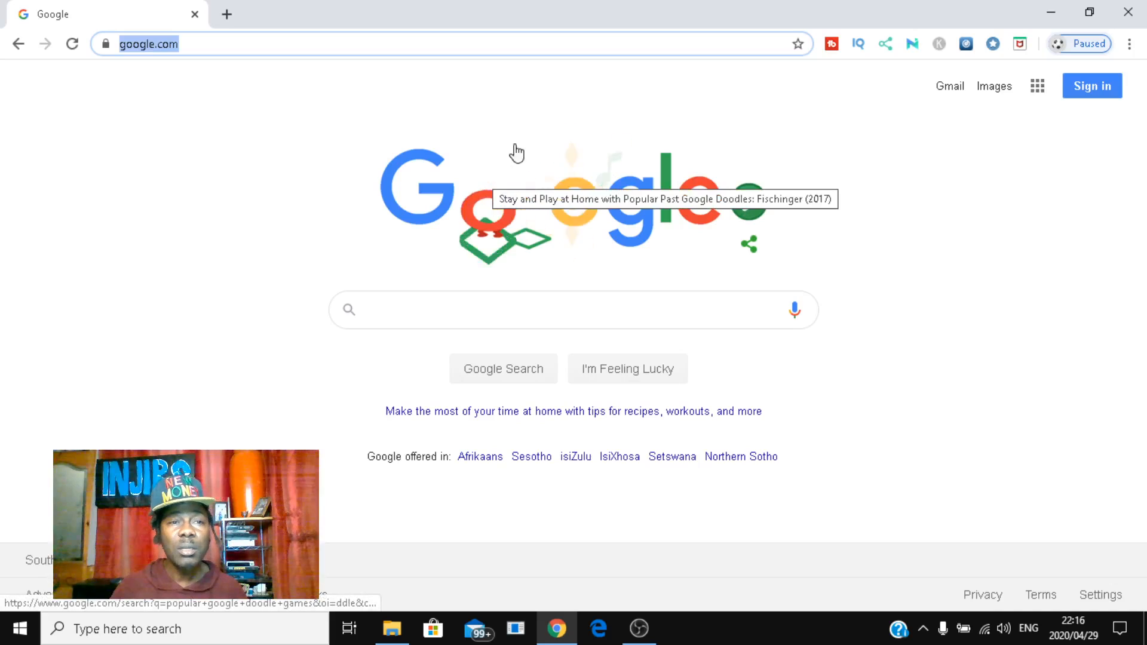
left_click(1092, 85)
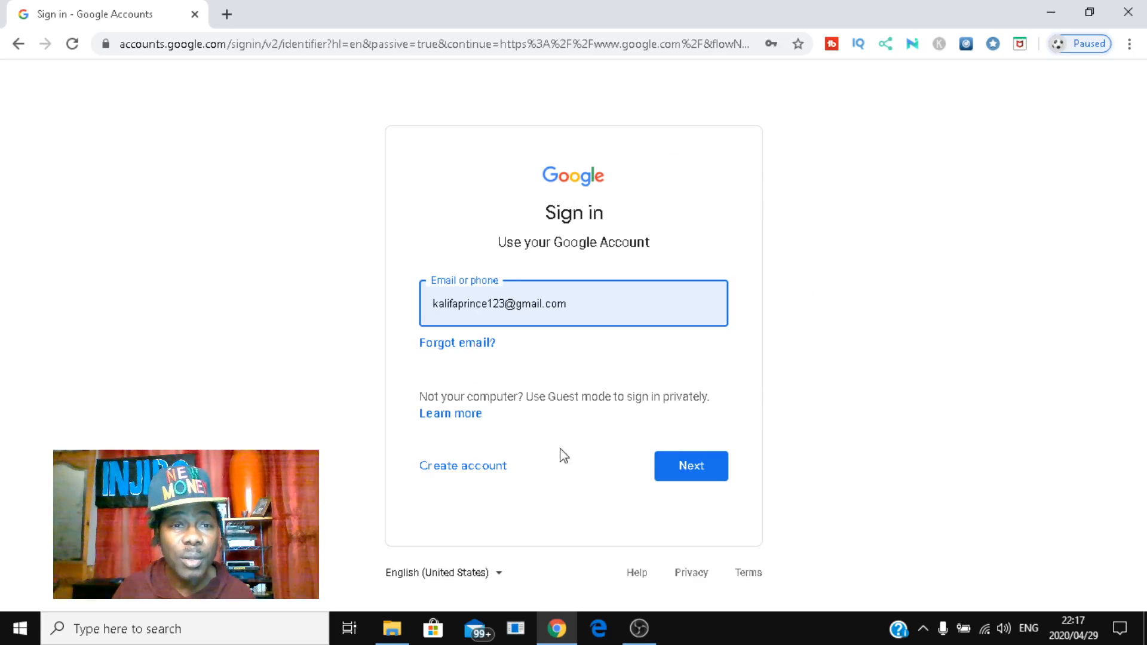
left_click(451, 471)
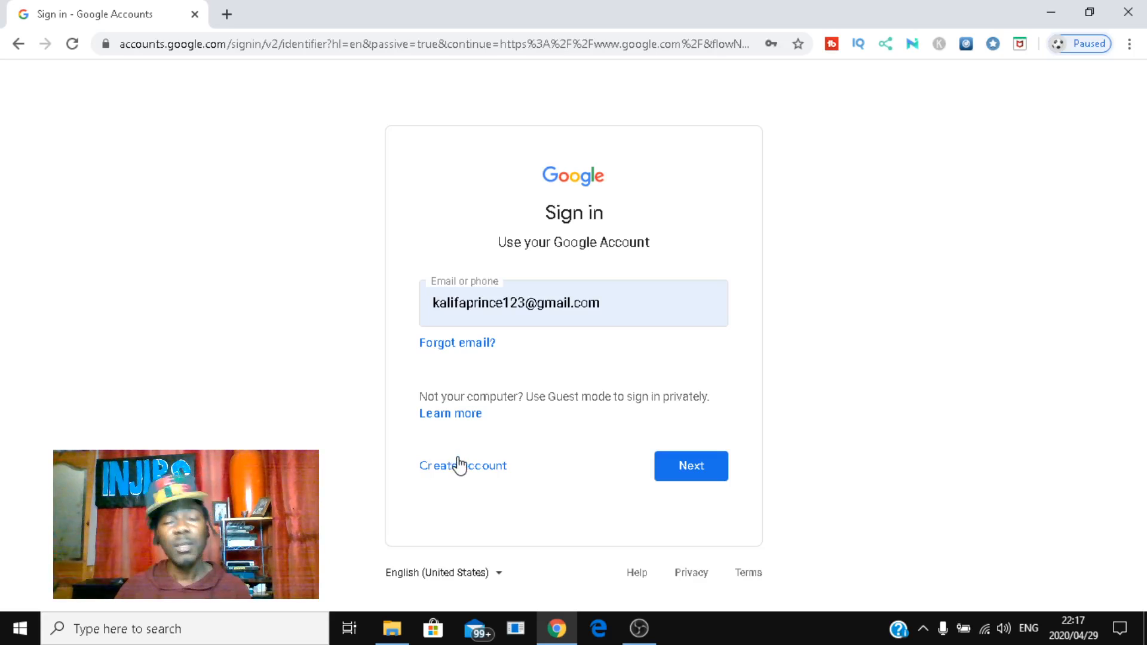
left_click(461, 467)
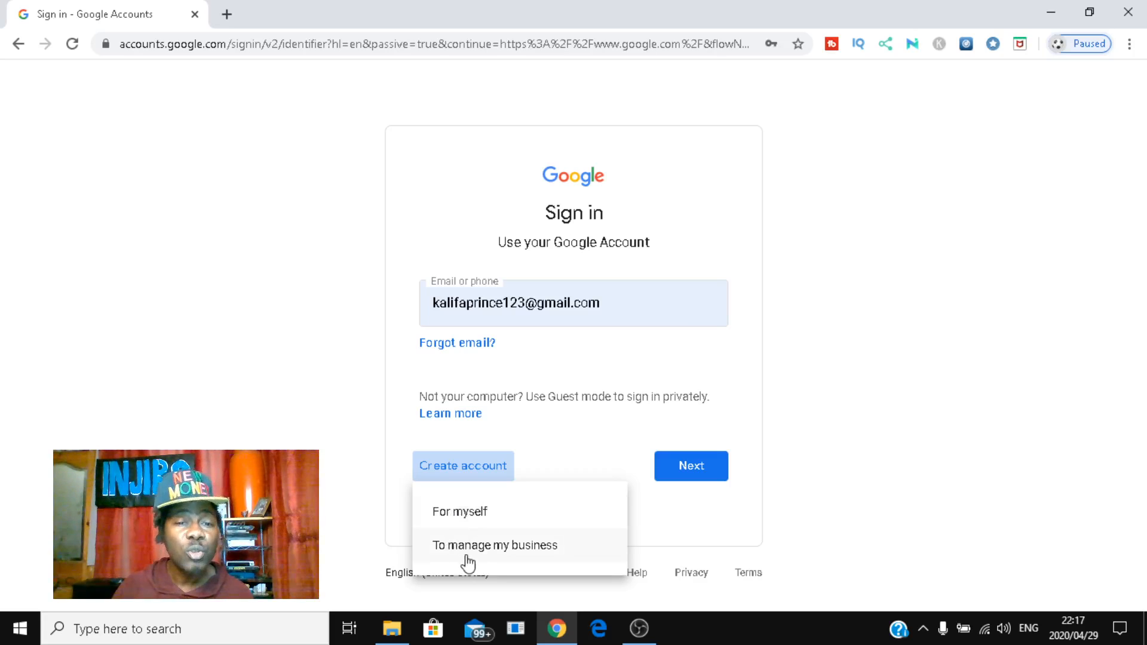
left_click(470, 514)
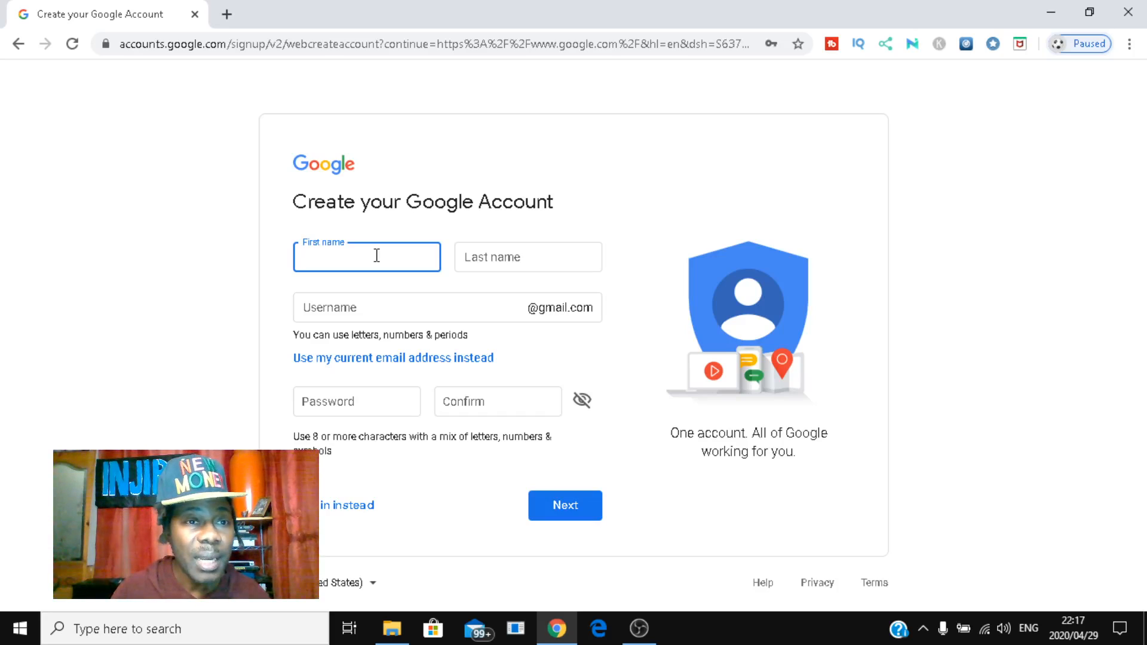
Step: Enter first name 'youtube' and last name 'channel', keeping the suggested Gmail username
type("y")
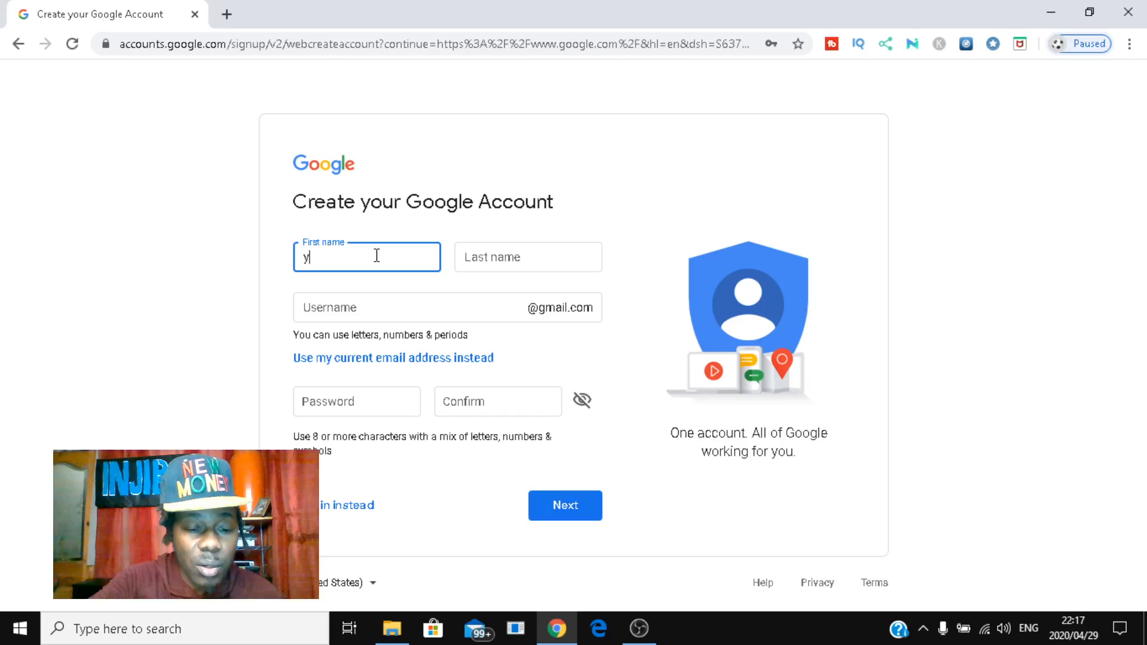
type("outube")
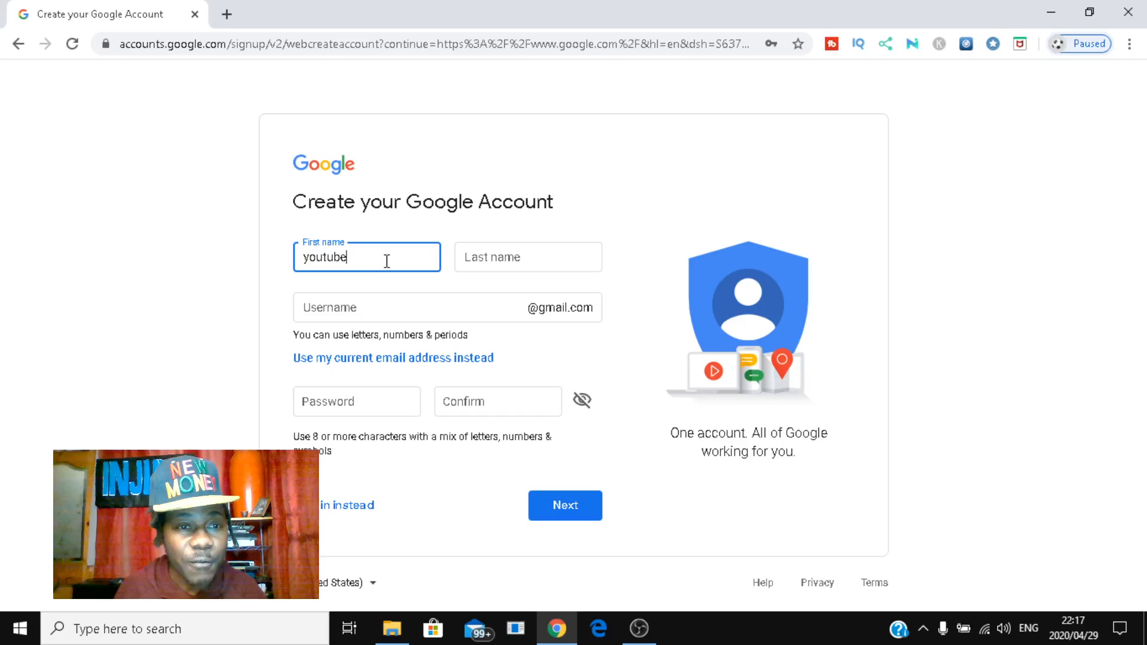
left_click(529, 261)
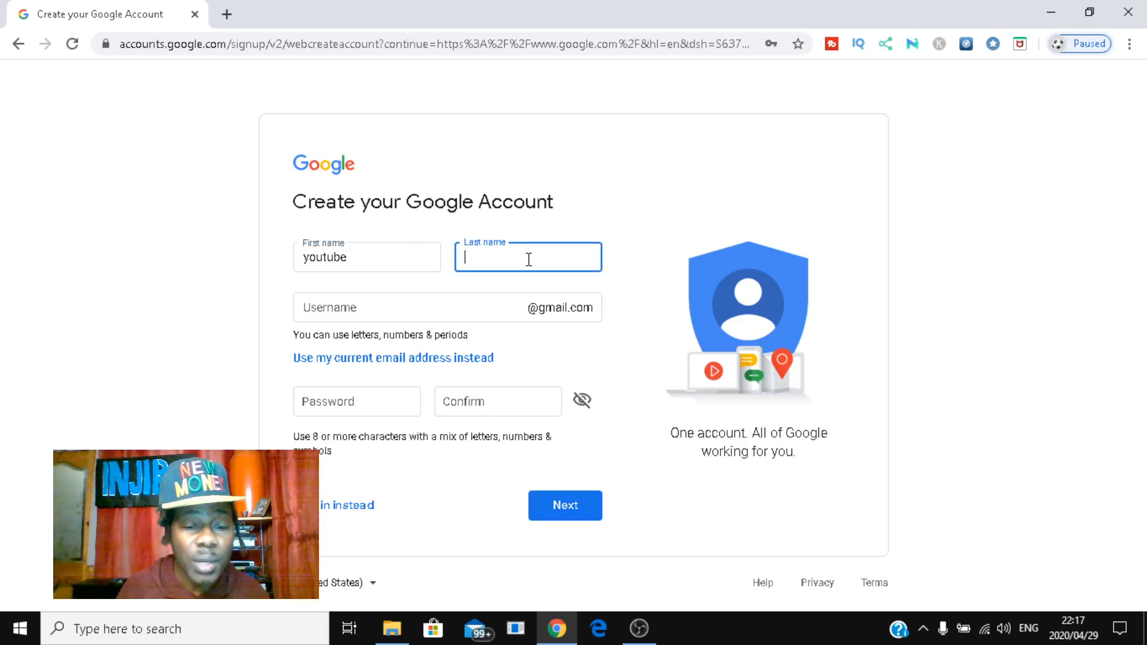
type("c")
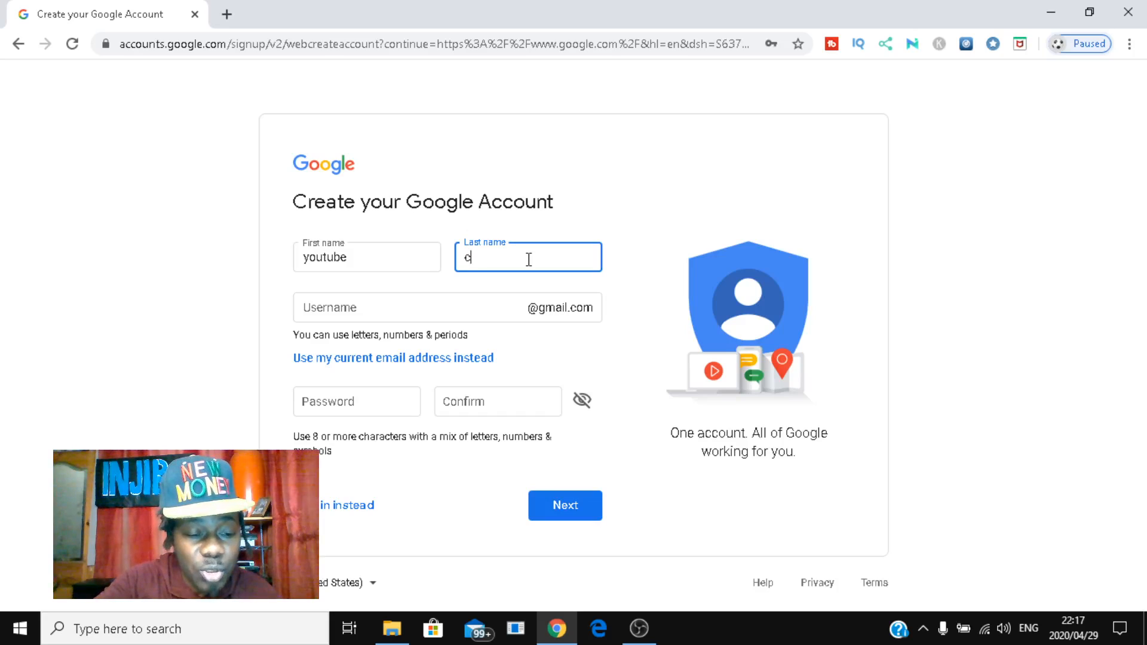
type("hannel")
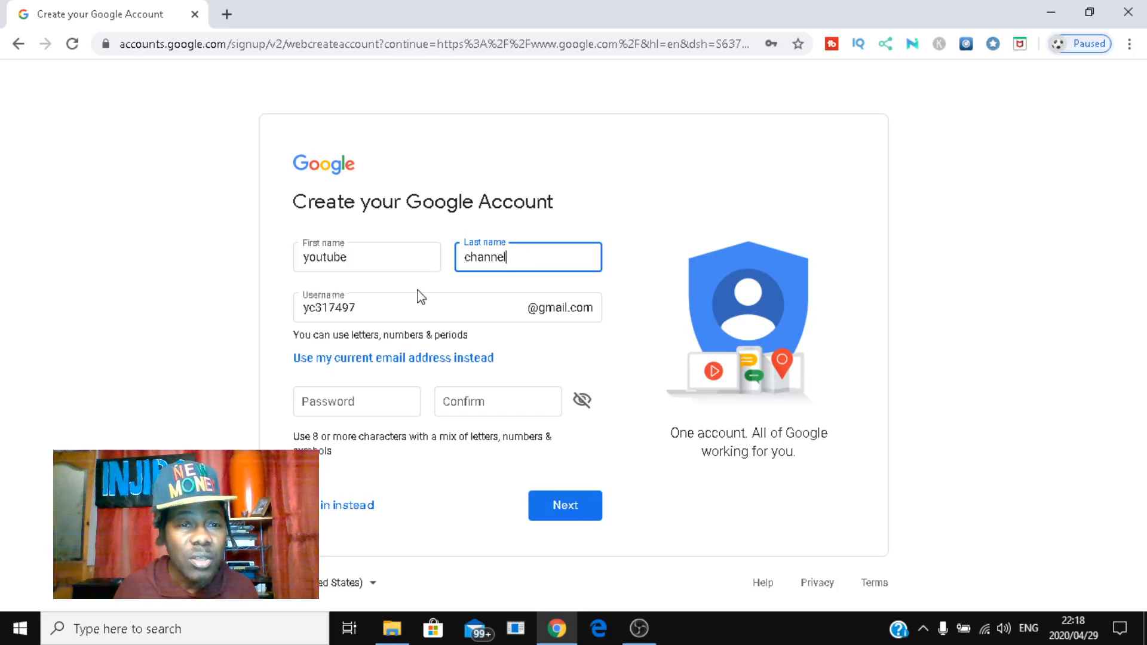
left_click(380, 305)
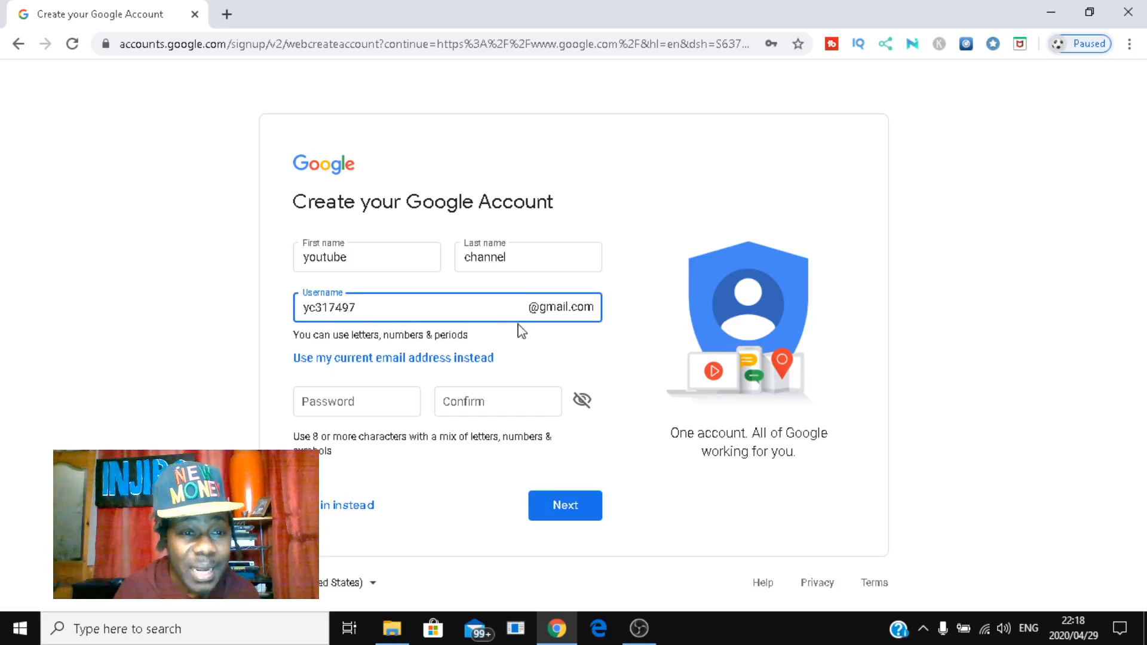
Step: Enter the account password and confirm it
left_click(360, 403)
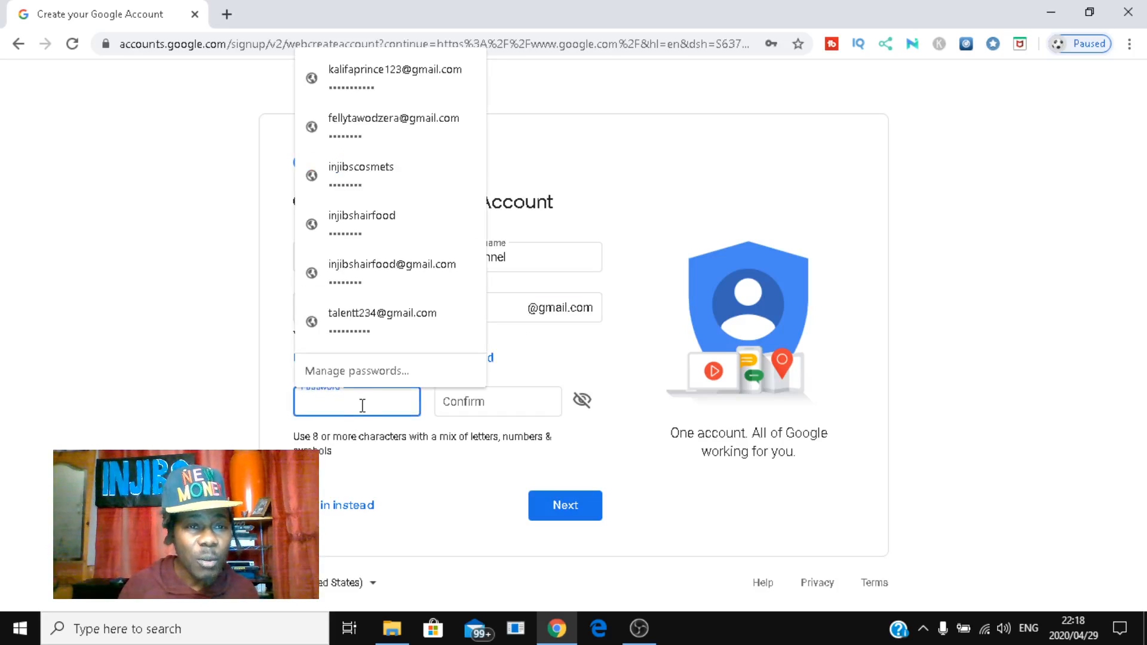
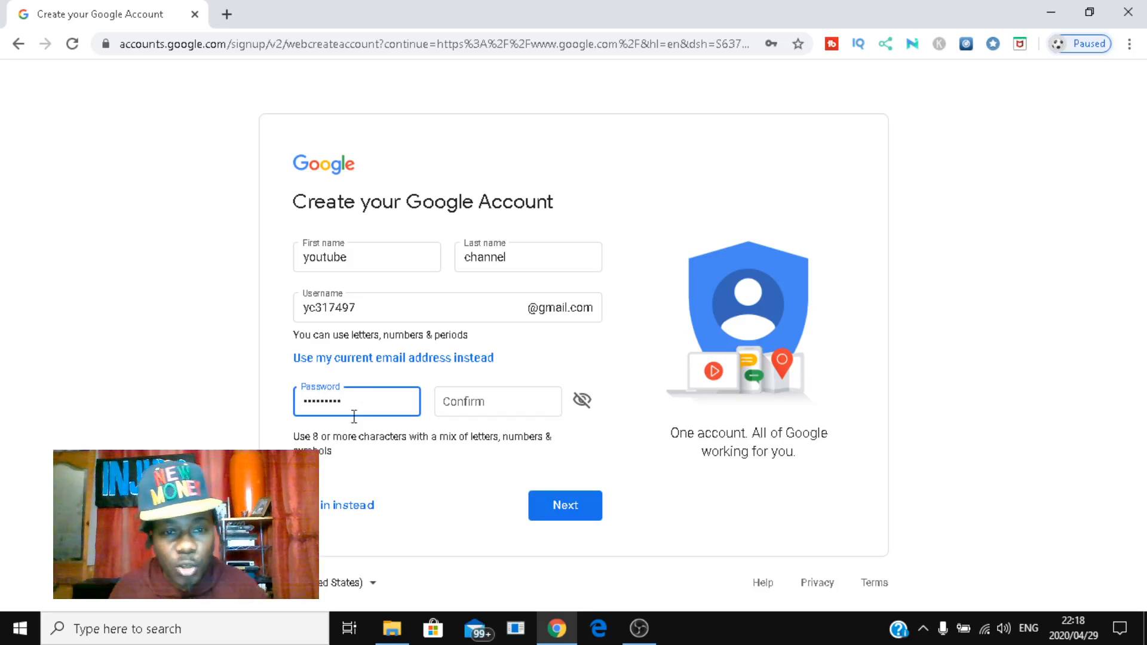
left_click(452, 405)
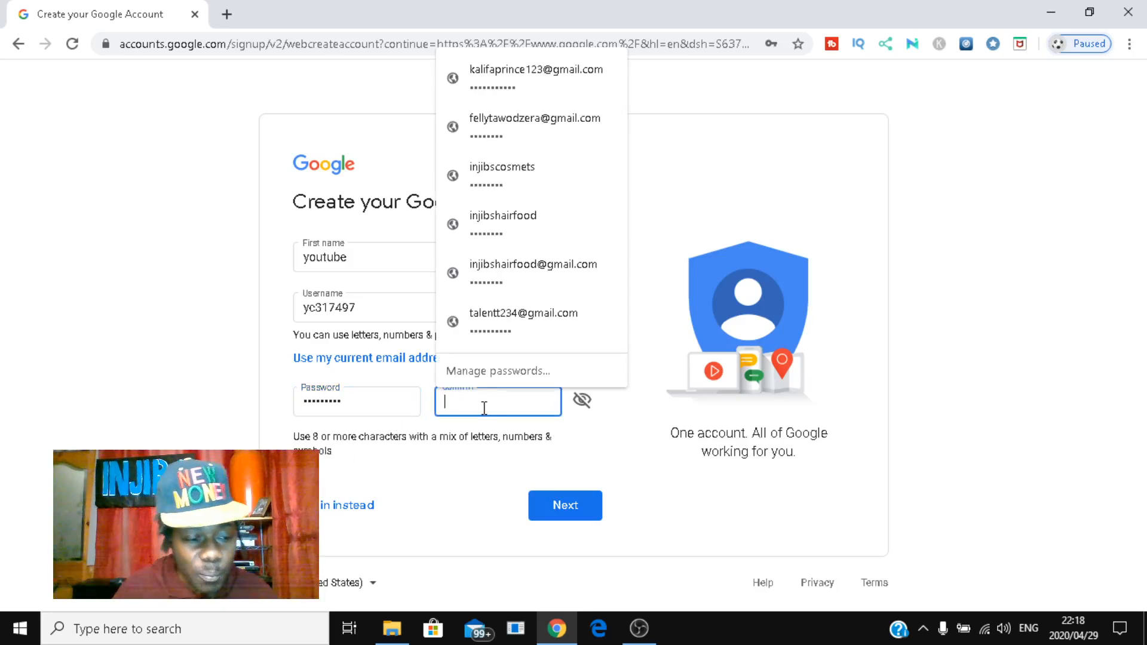
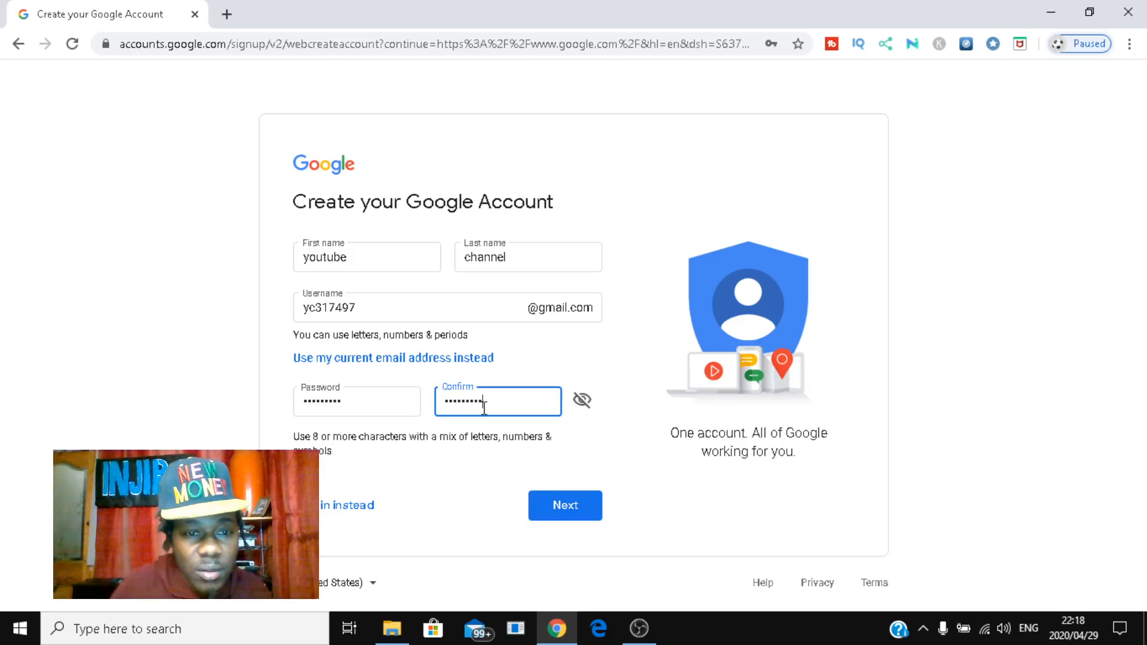
Step: Submit the name and password, then fill in a saved phone number and a recovery email address
left_click(582, 509)
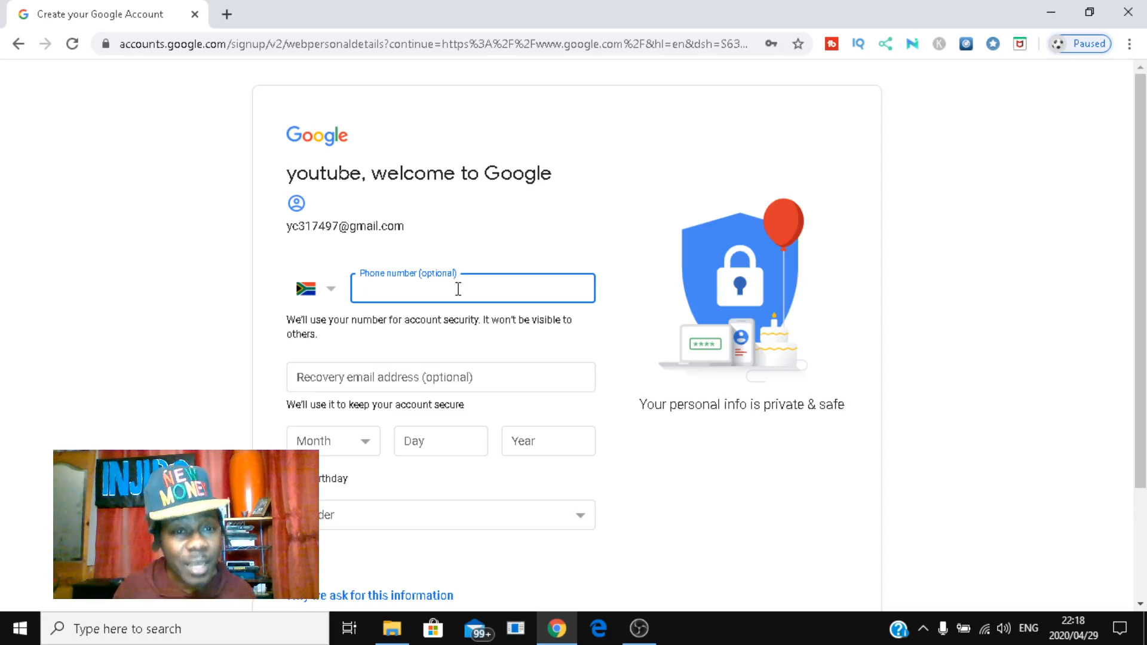
left_click(458, 289)
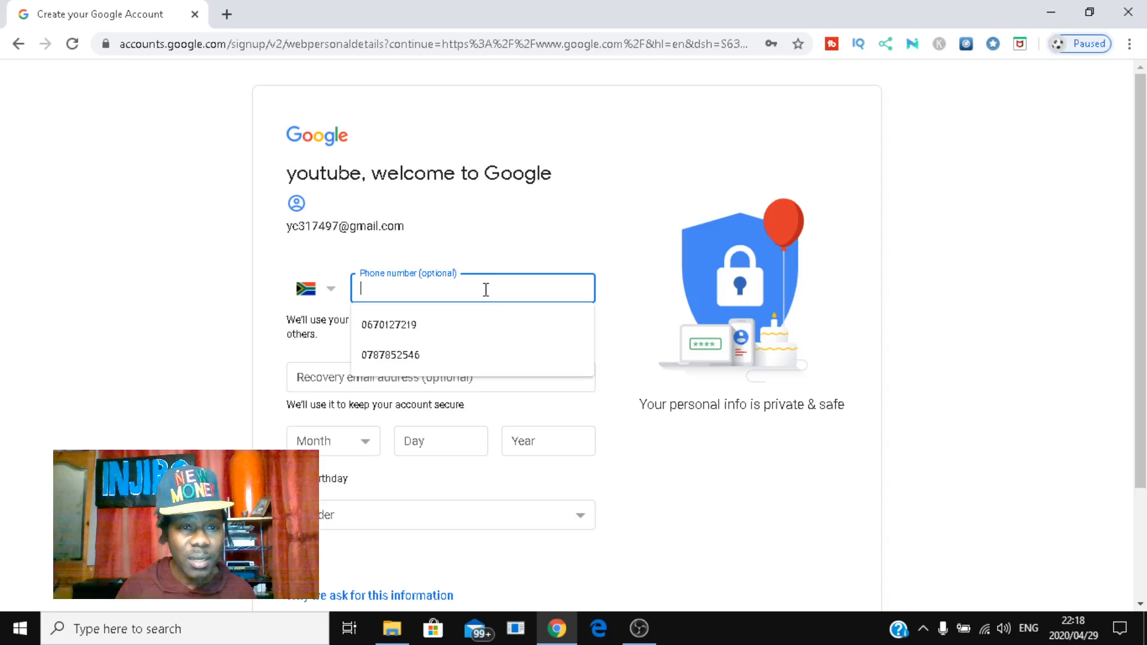
left_click(422, 355)
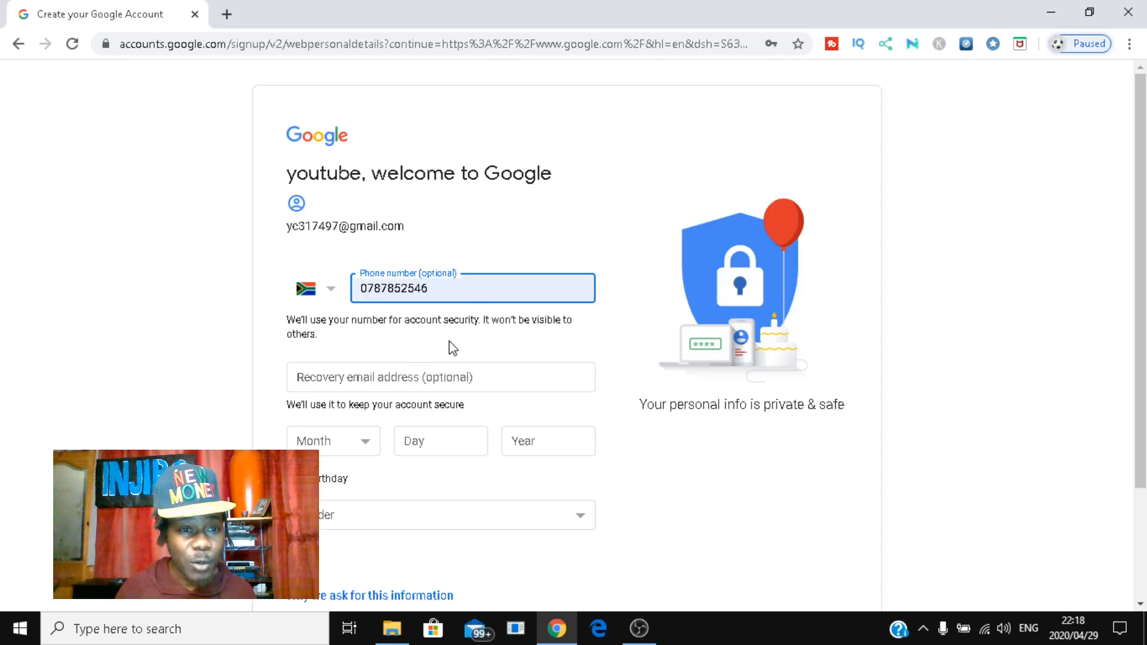
left_click(447, 378)
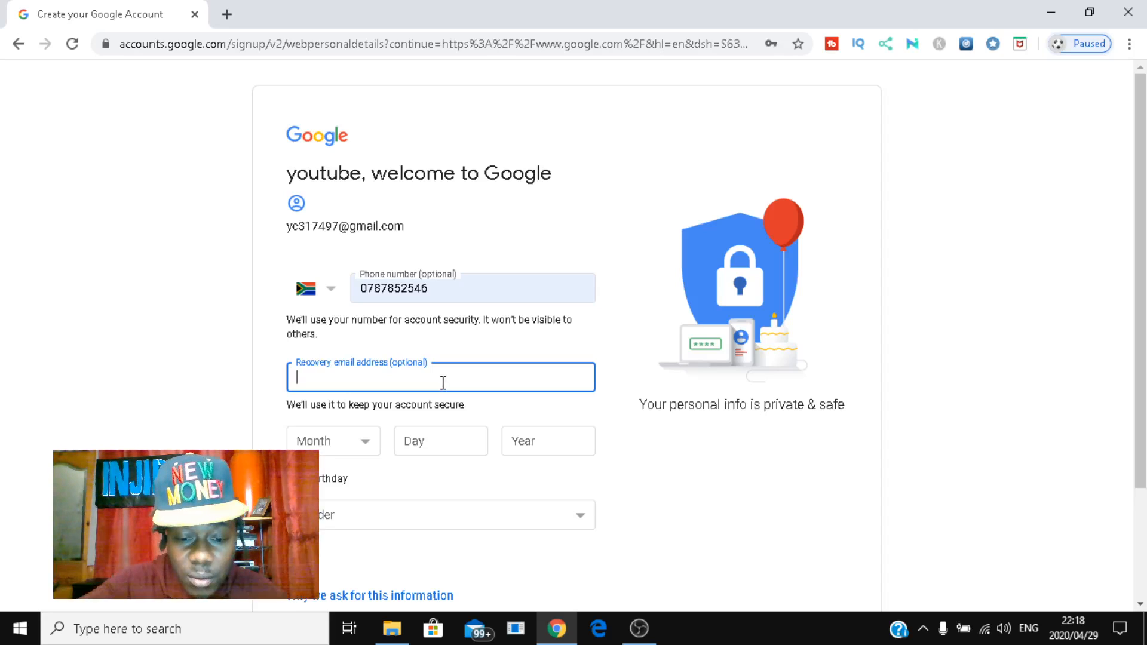
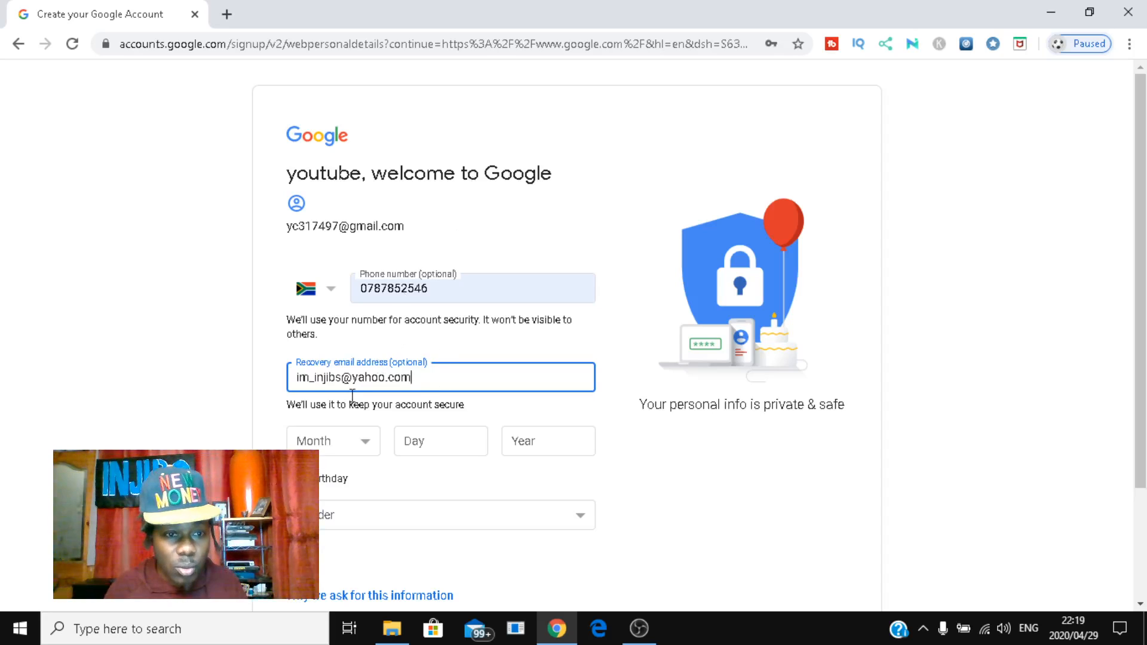
Step: Set the birthday to November 20, 1990 and gender to Male, then continue
left_click(344, 446)
left_click(347, 402)
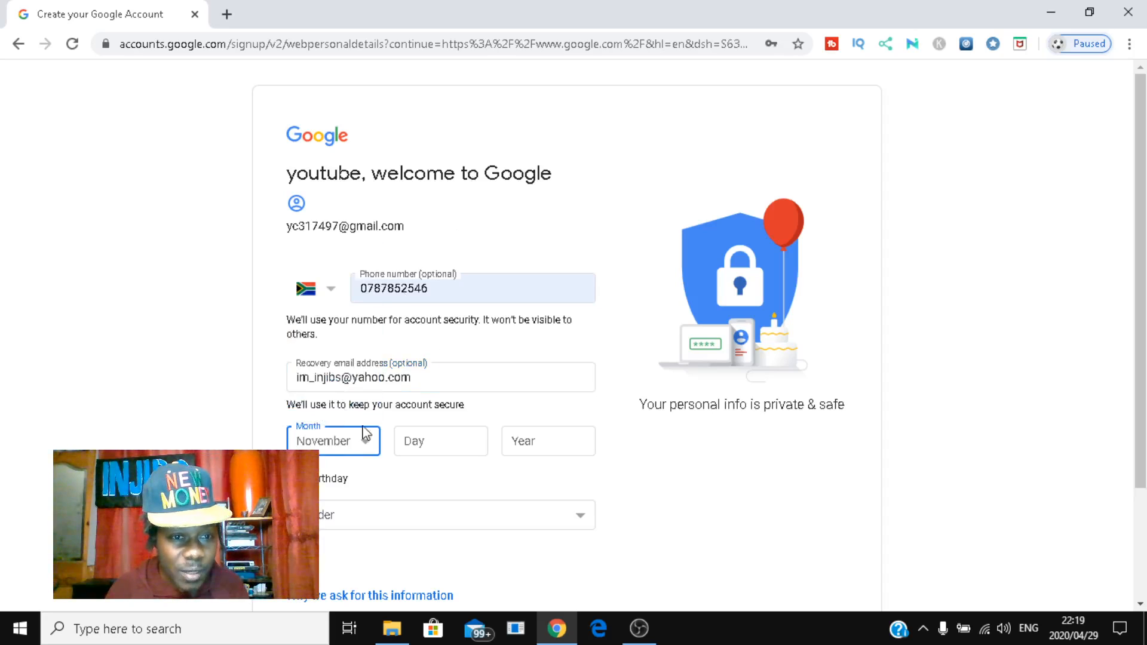
left_click(421, 443)
type("20")
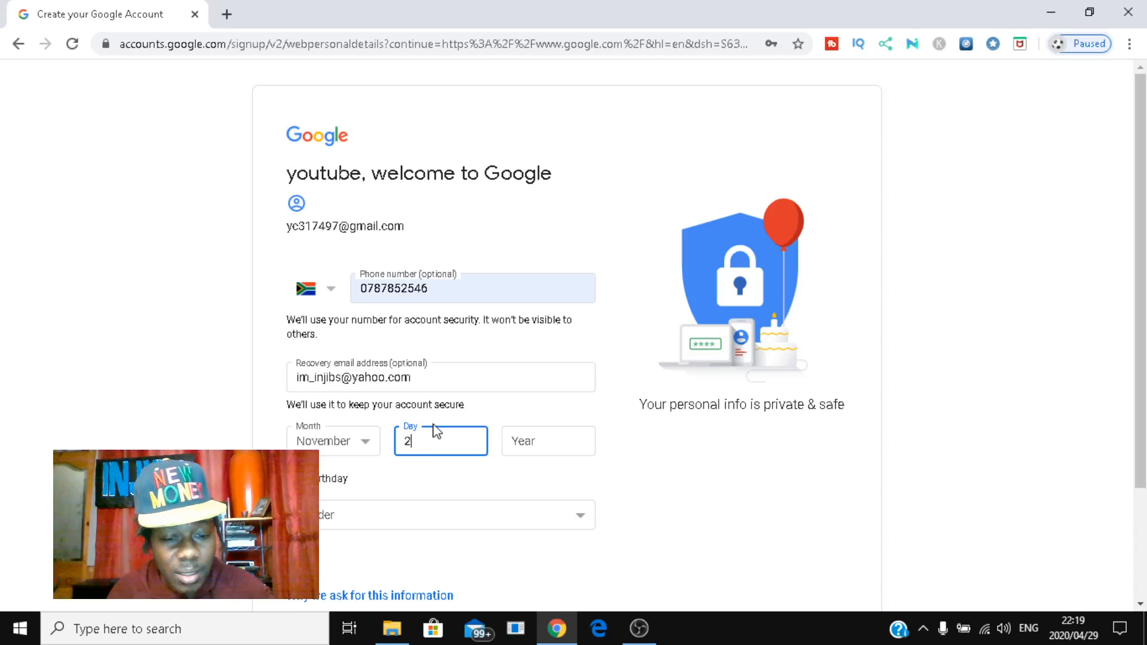
left_click(541, 446)
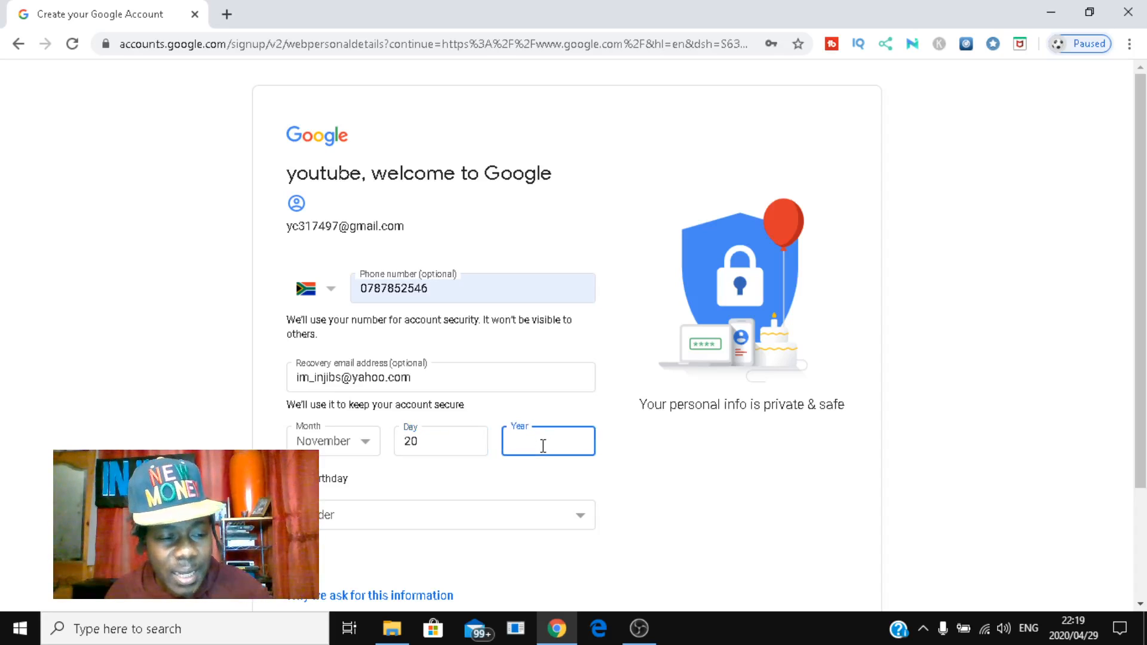
type("1990")
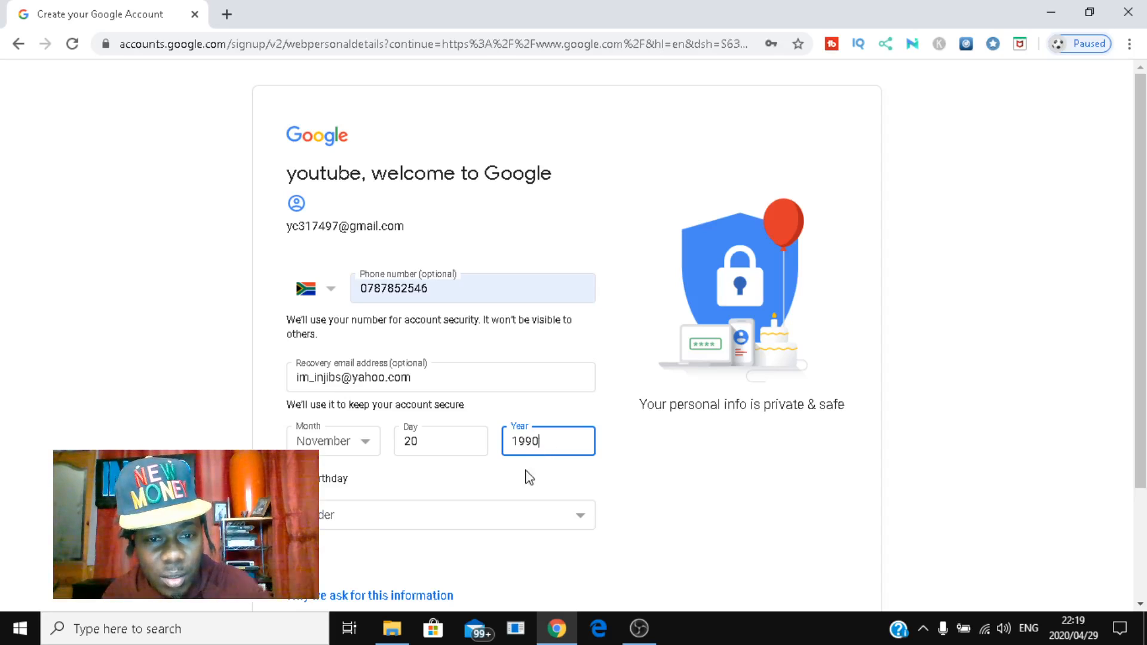
left_click(424, 526)
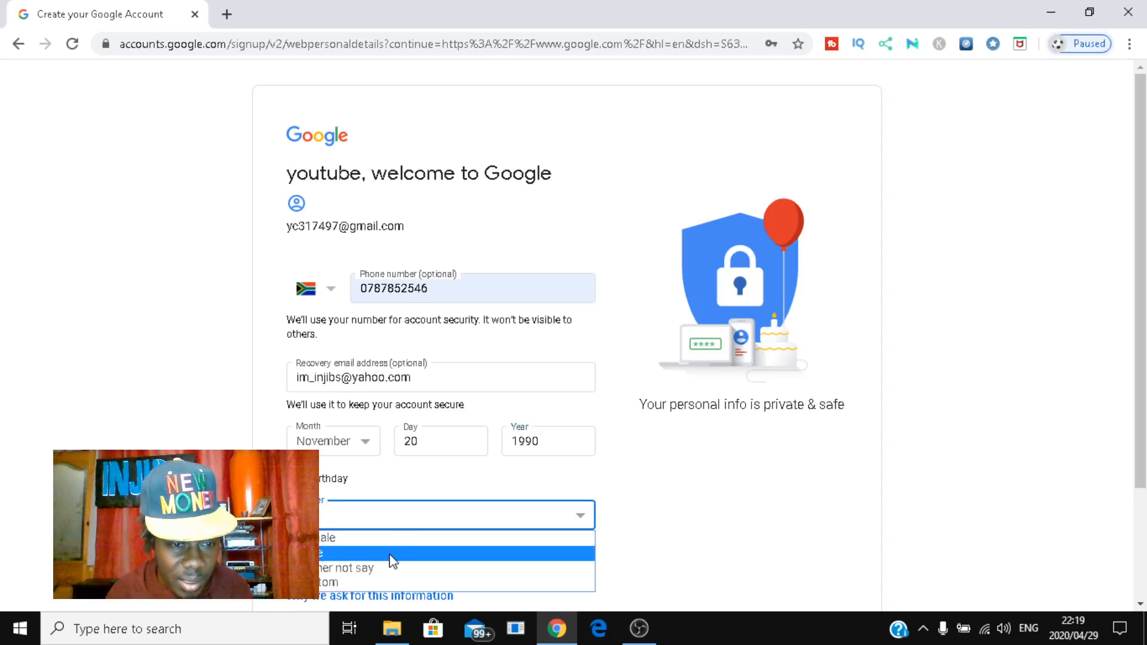
left_click(392, 555)
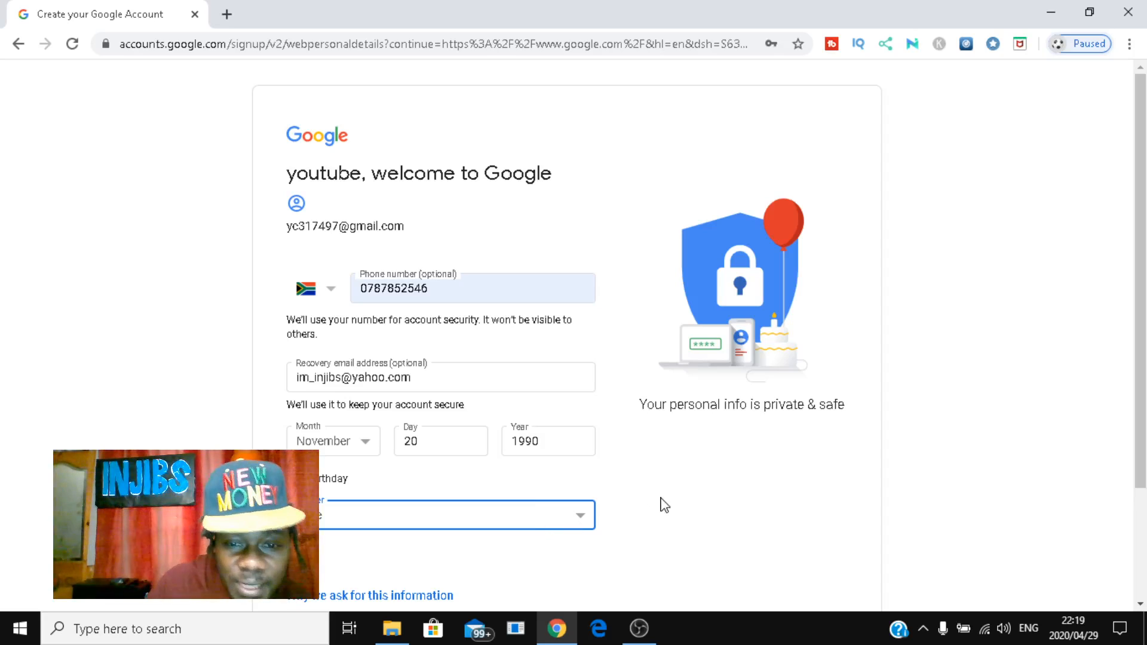
scroll(664, 504, "down", 3)
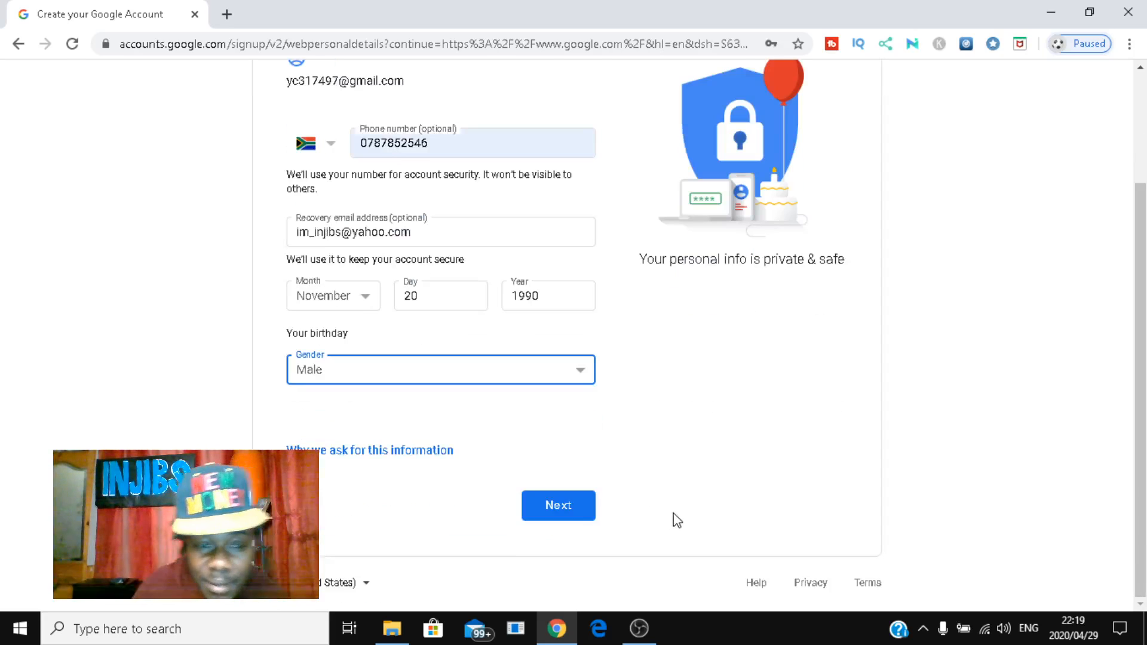
left_click(570, 509)
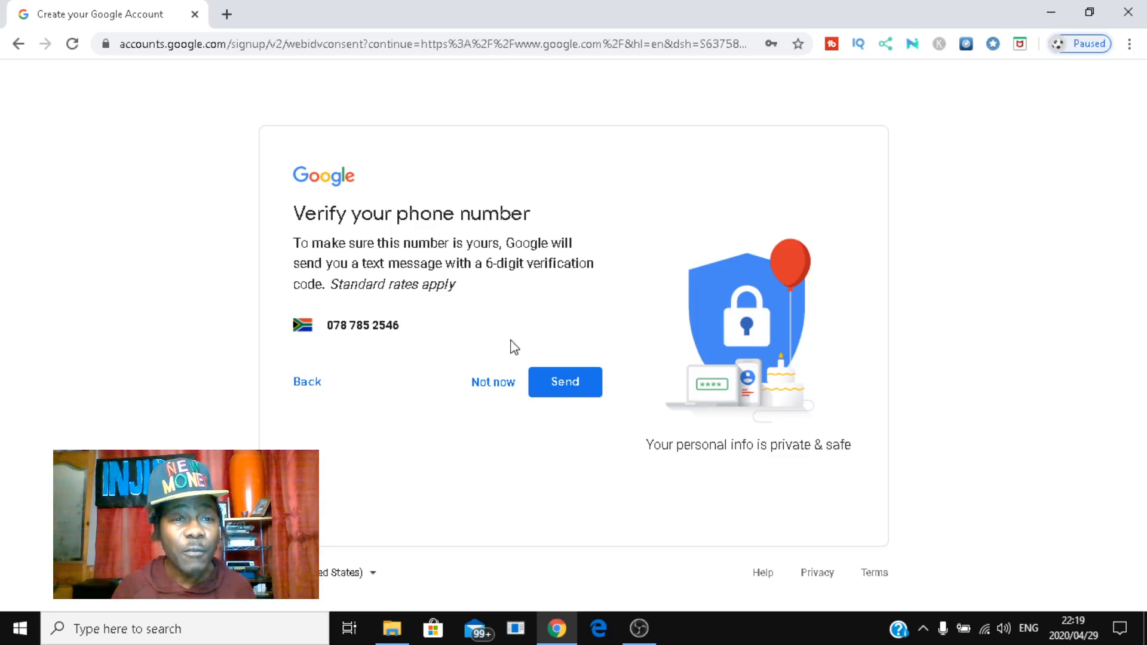
Step: Send and submit the texted verification code, then allow the number across Google services
left_click(563, 388)
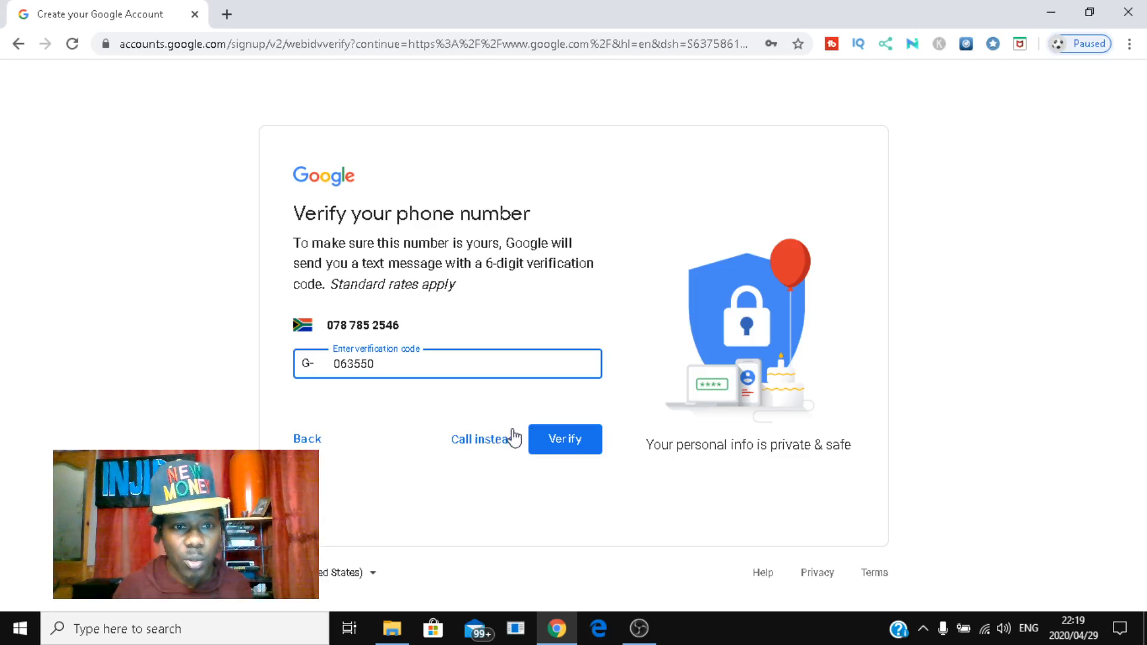
left_click(579, 446)
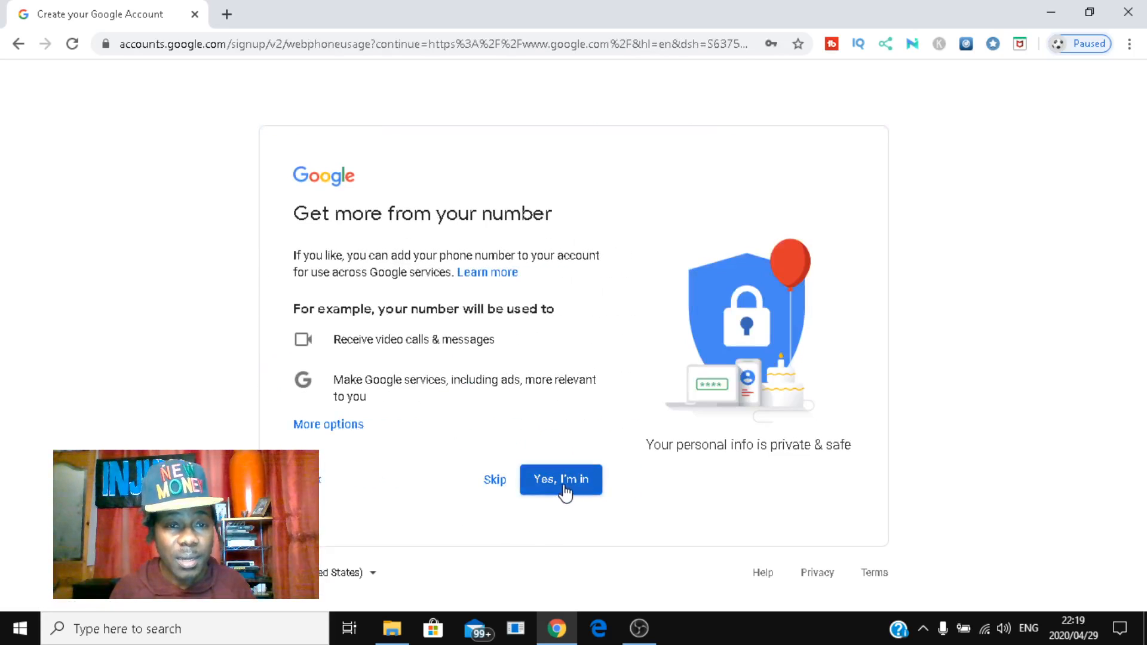
left_click(563, 486)
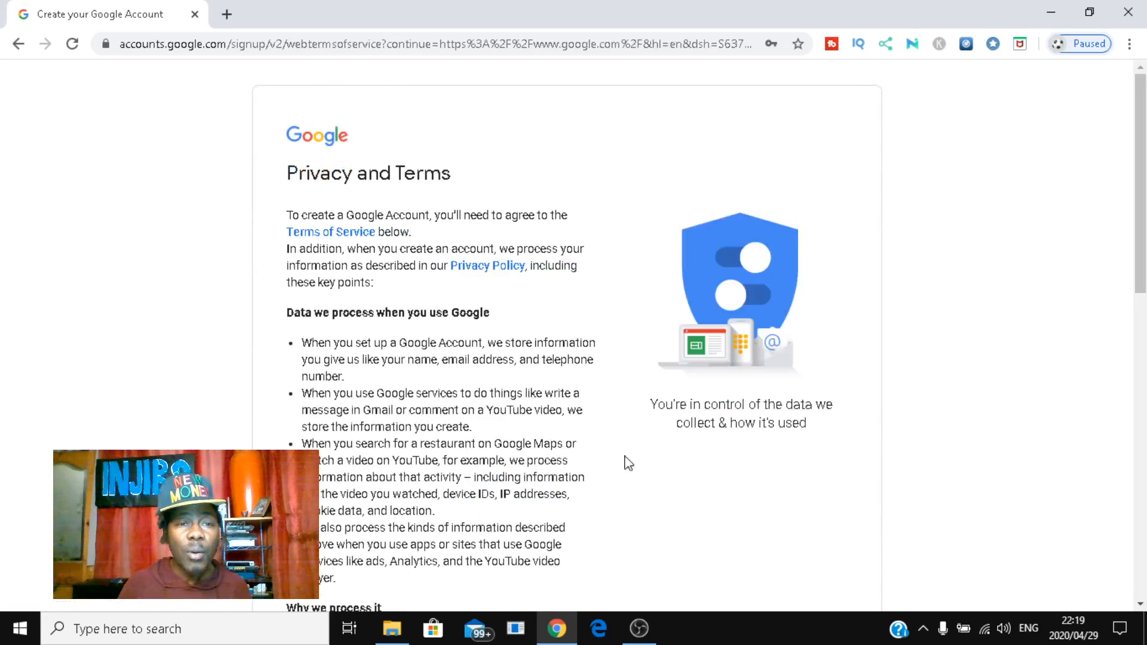
Step: Review the Privacy and Terms page and agree to create the account
scroll(686, 438, "down", 15)
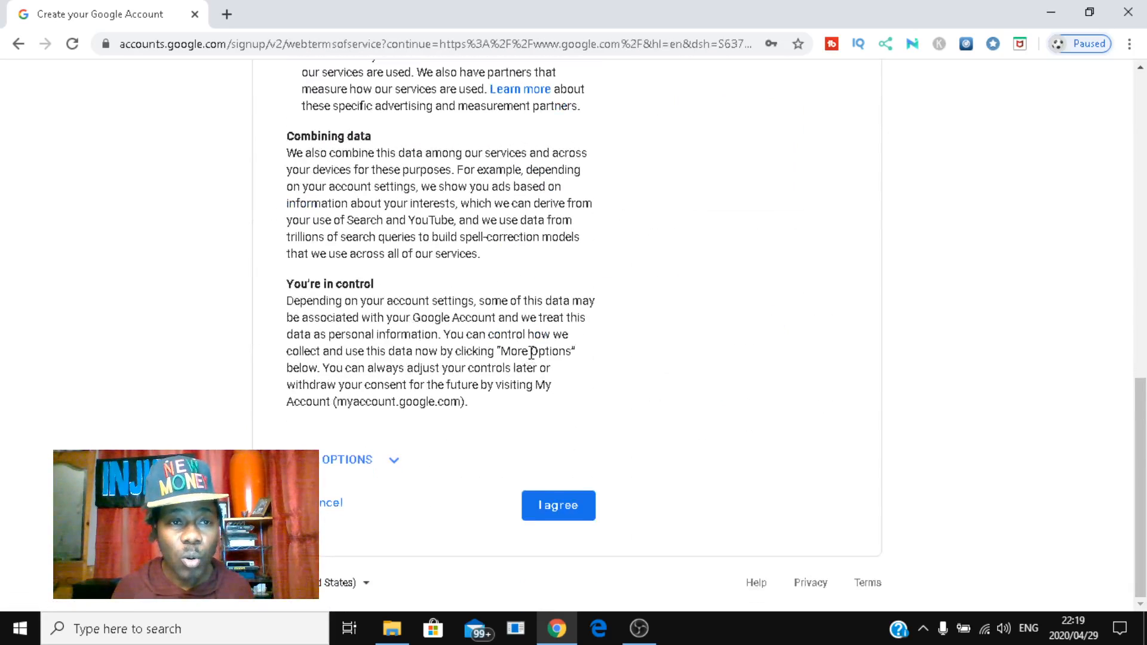
scroll(531, 352, "up", 15)
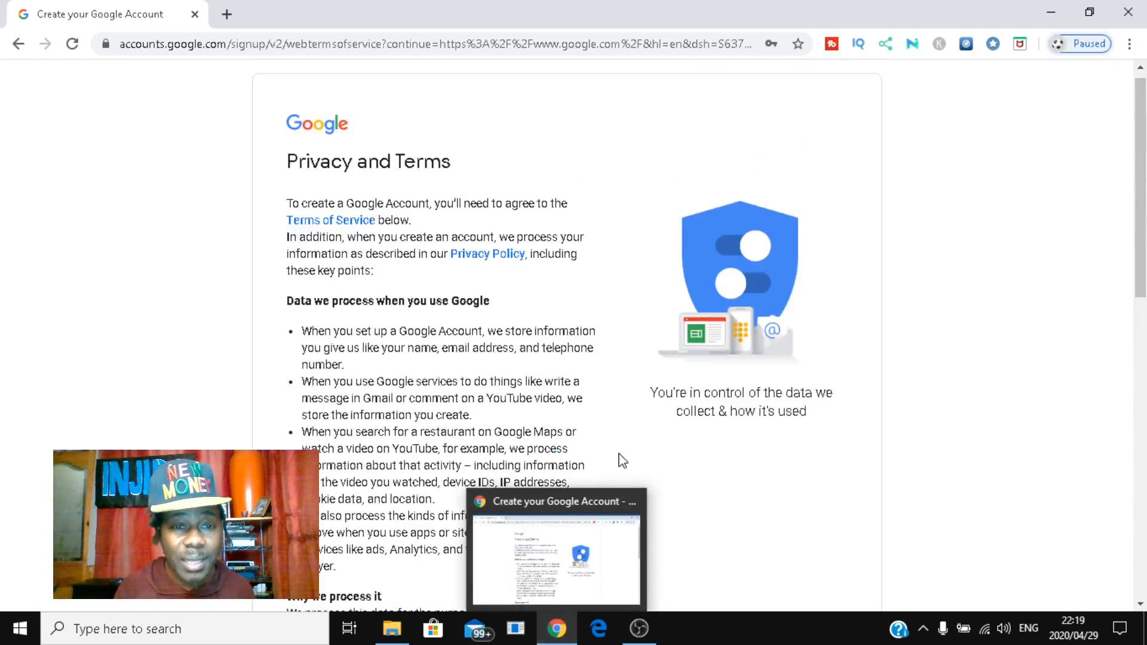
scroll(621, 443, "down", 15)
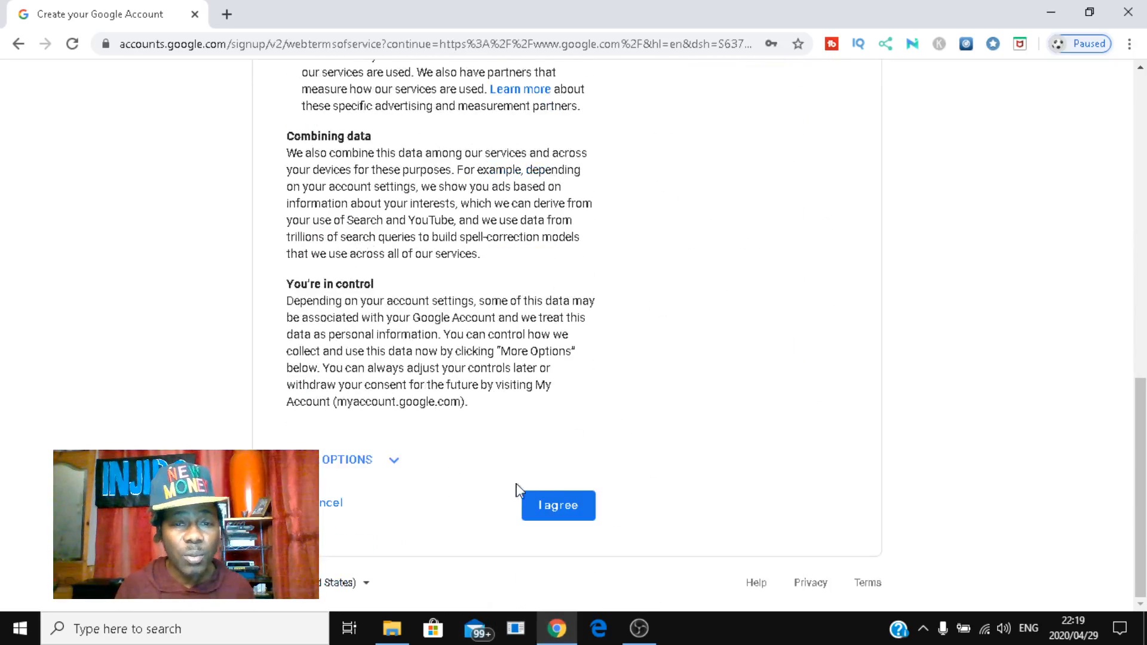
left_click(568, 507)
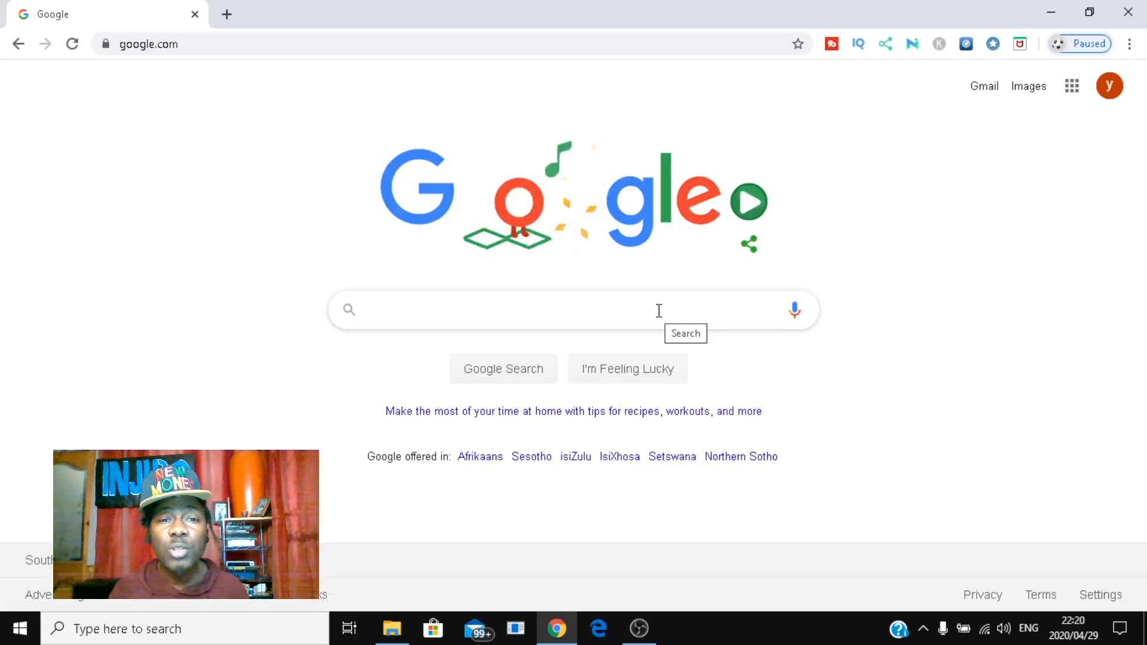
Step: Check that the youtube channel account is signed in, then open a new browser tab
left_click(1110, 90)
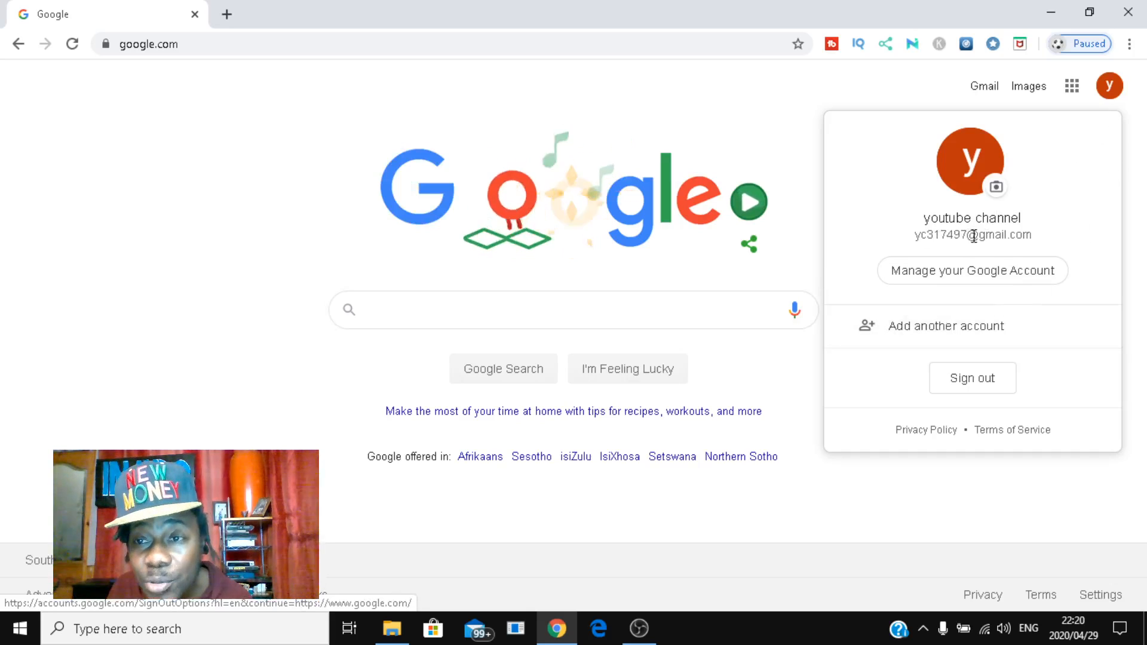
left_click(763, 120)
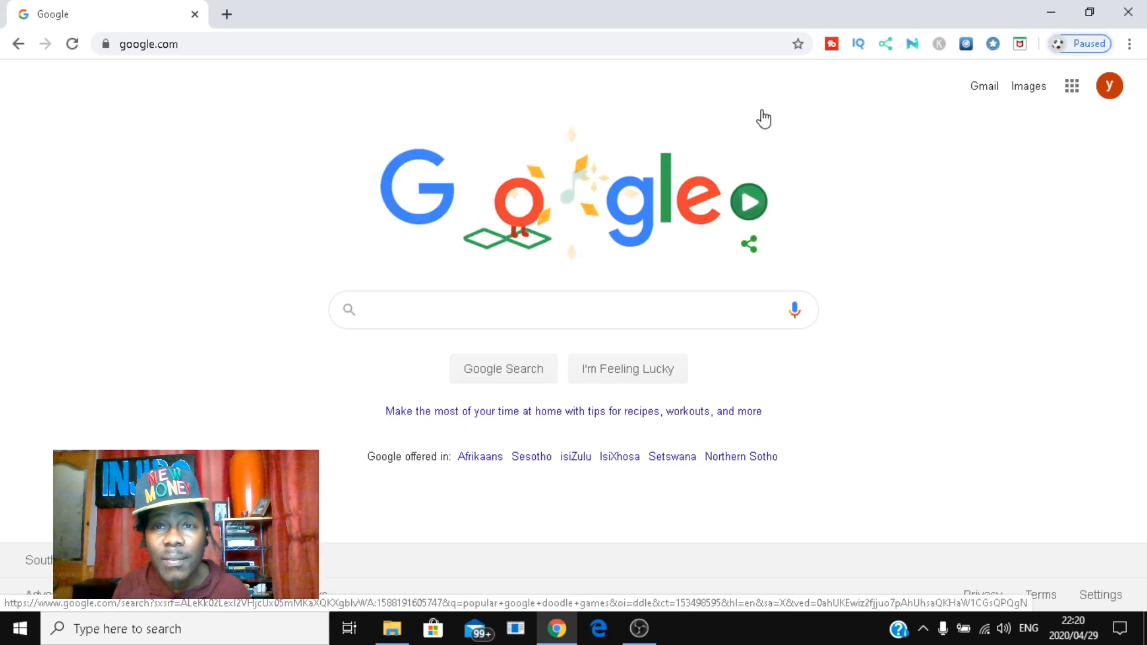
left_click(764, 119)
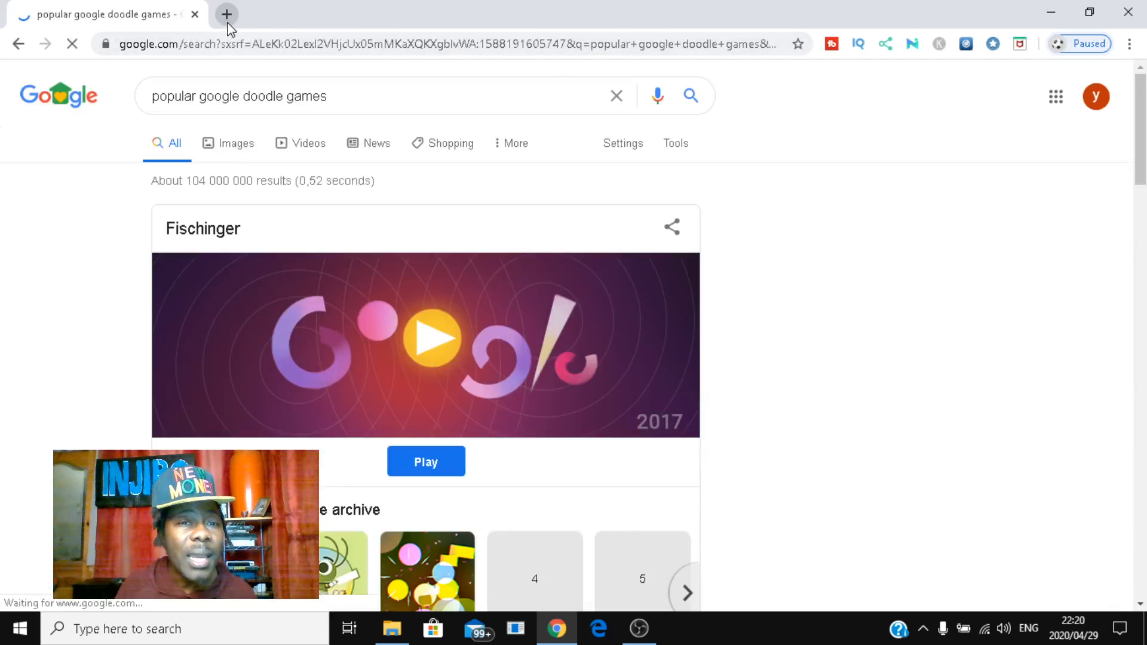
left_click(228, 15)
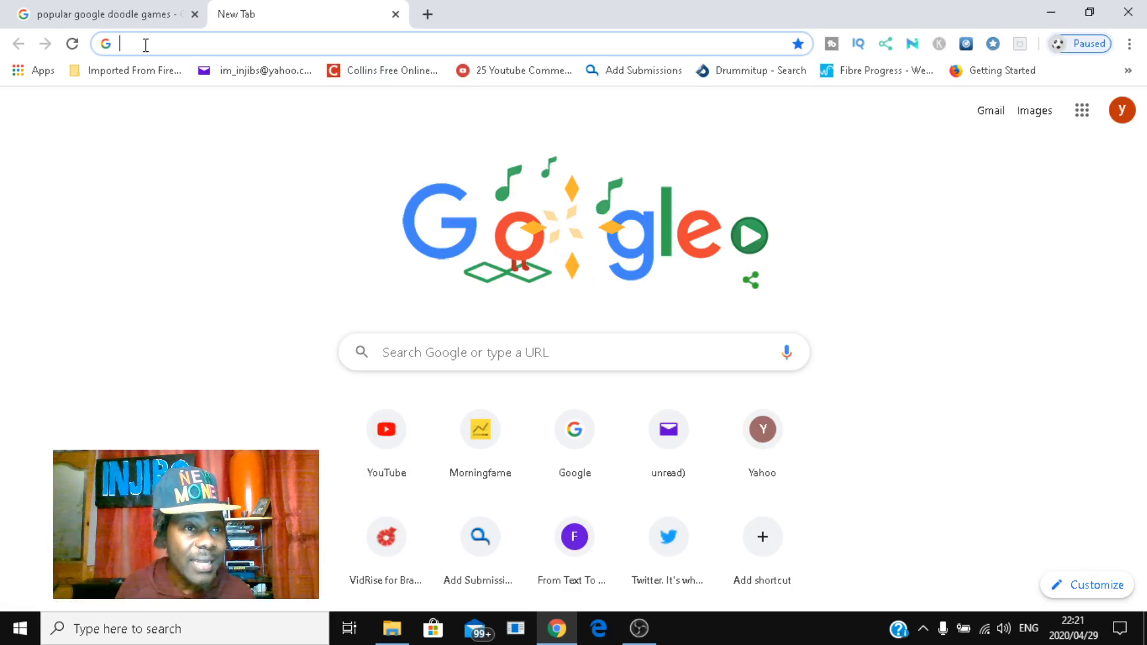
Step: Go to YouTube, sign in with the new account, and choose Create a channel
left_click(388, 428)
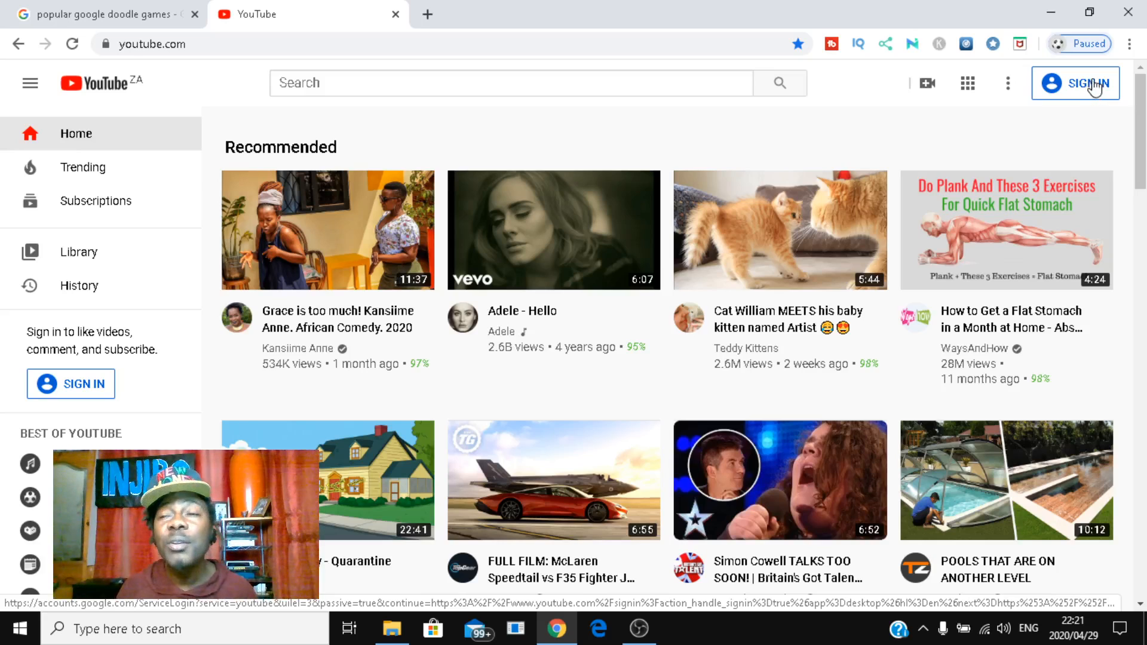
left_click(1094, 87)
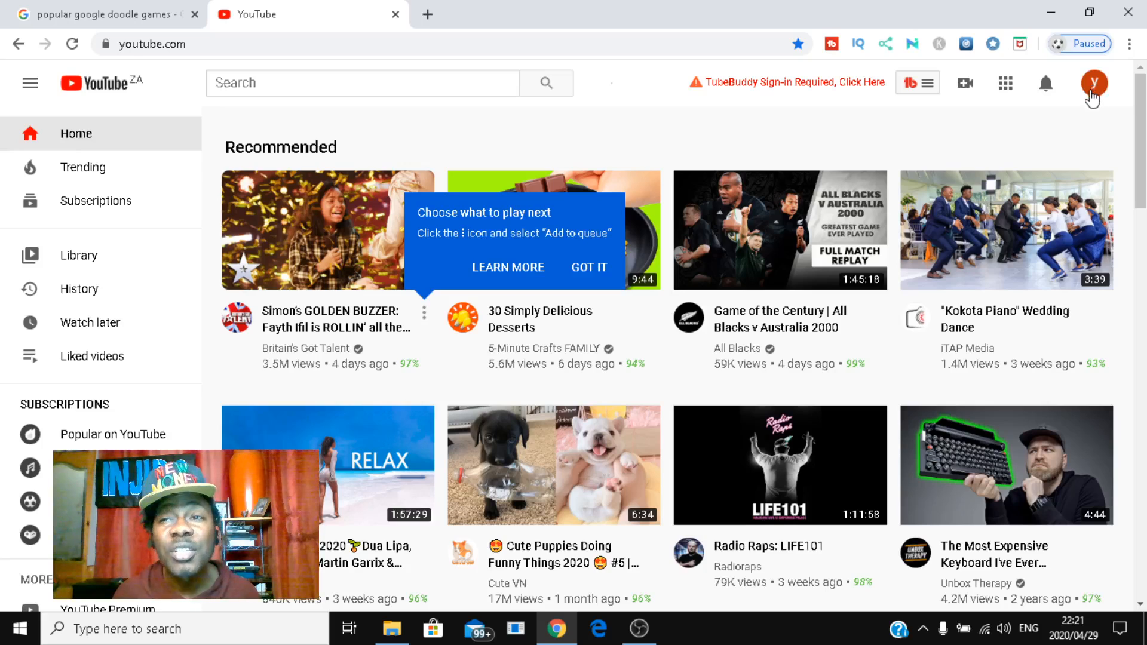
left_click(1093, 90)
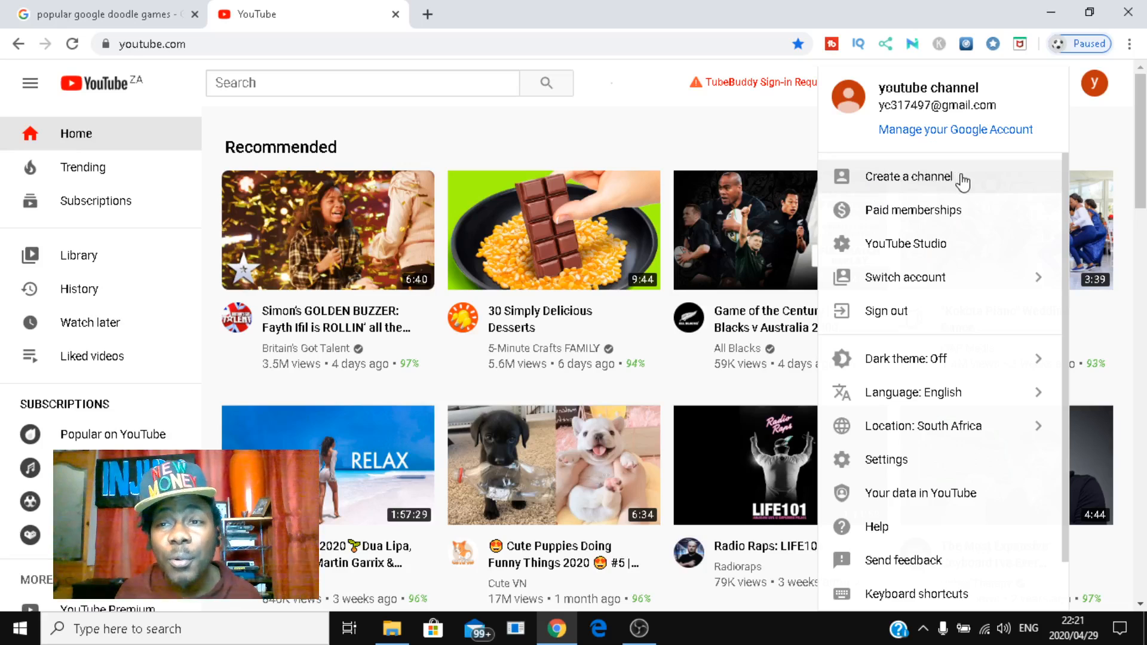
left_click(924, 179)
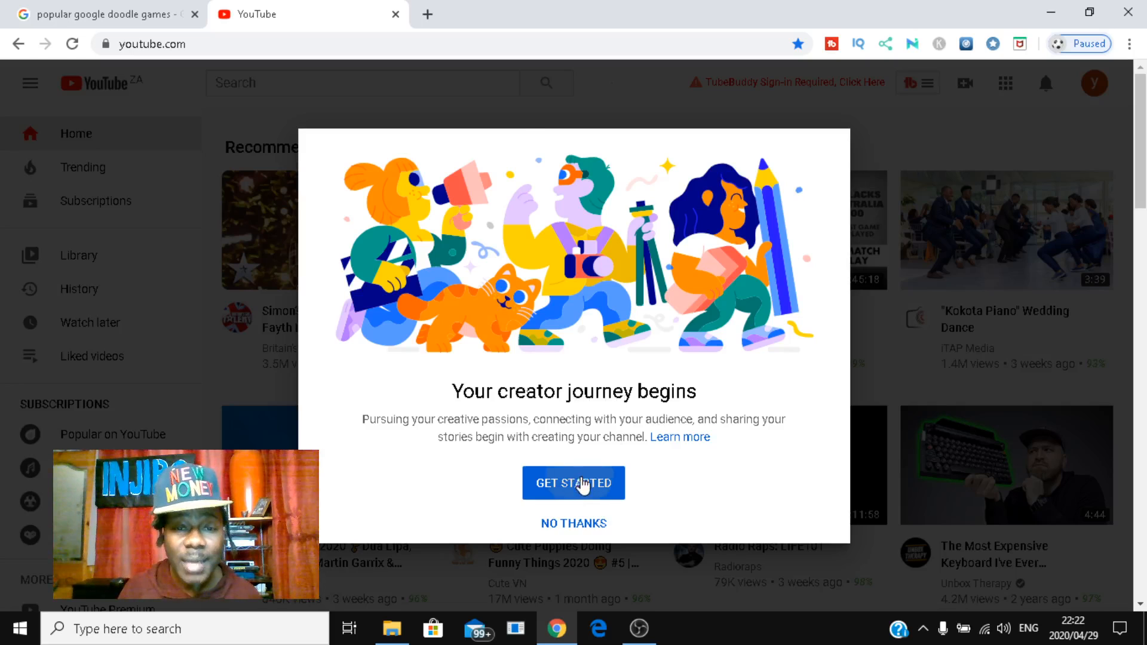
Step: Get started and create the channel using the account's own name, 'youtube channel'
left_click(583, 483)
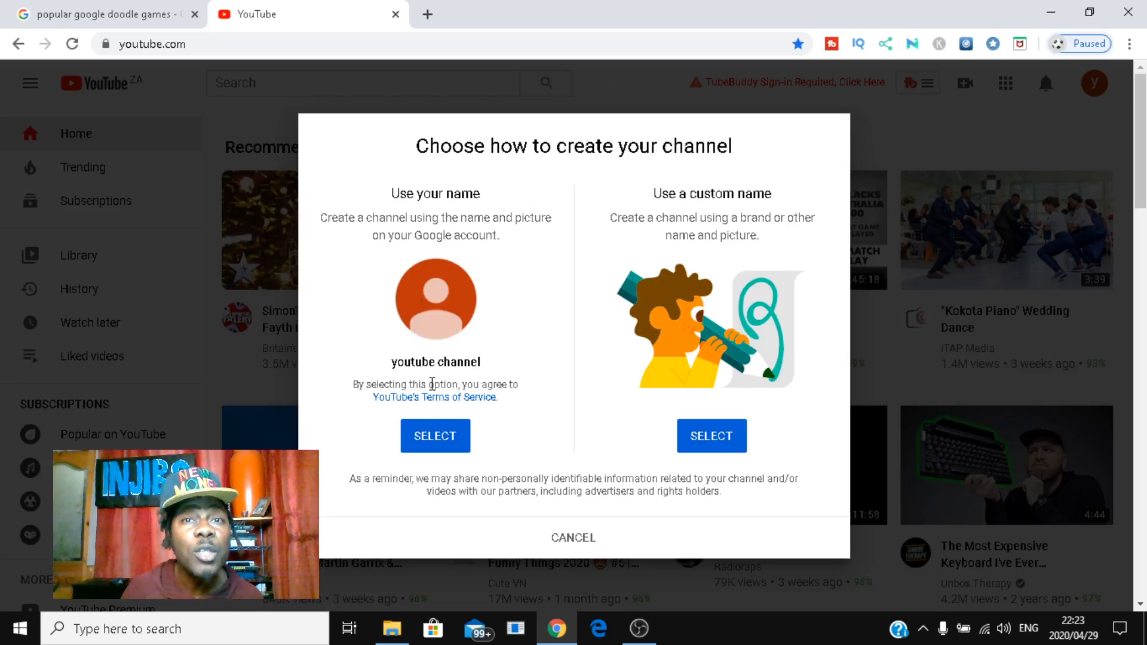
left_click(447, 435)
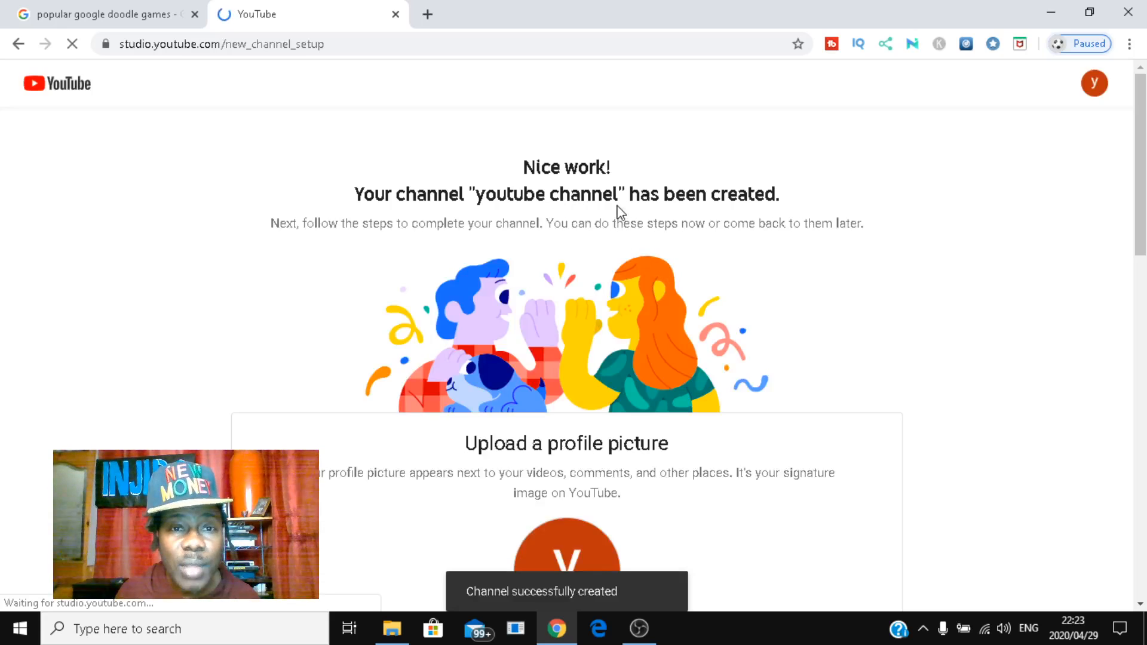
Step: Skip the profile picture and other setup steps with Set Up Later
scroll(671, 374, "down", 3)
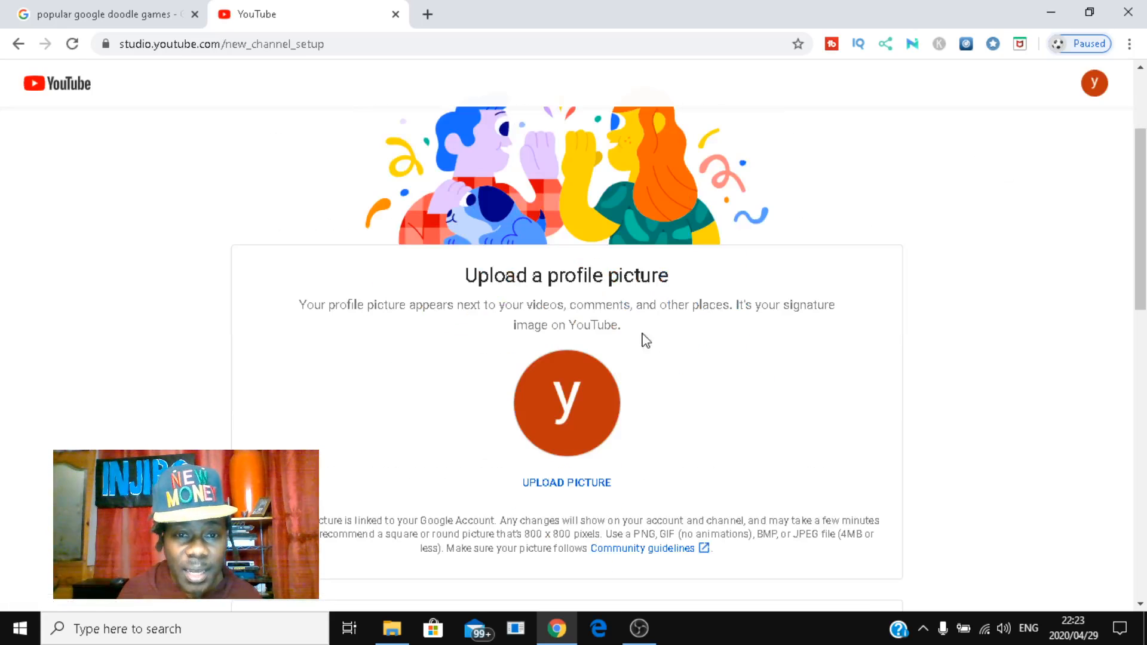
scroll(706, 299, "down", 7)
scroll(705, 304, "up", 7)
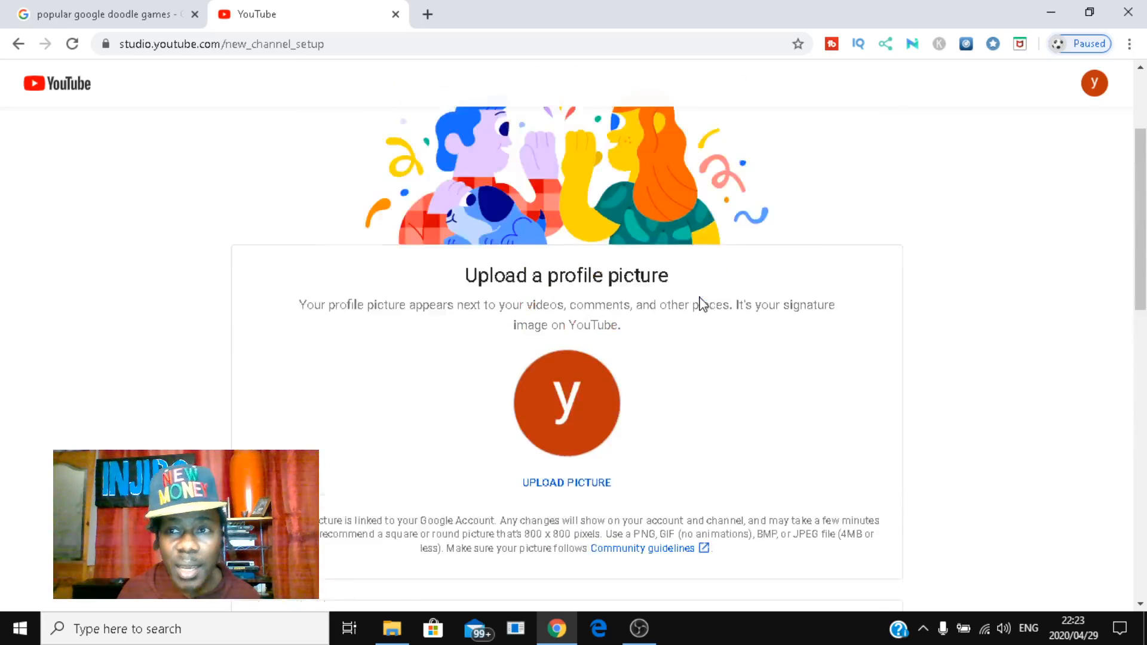
scroll(705, 305, "down", 10)
scroll(707, 305, "down", 5)
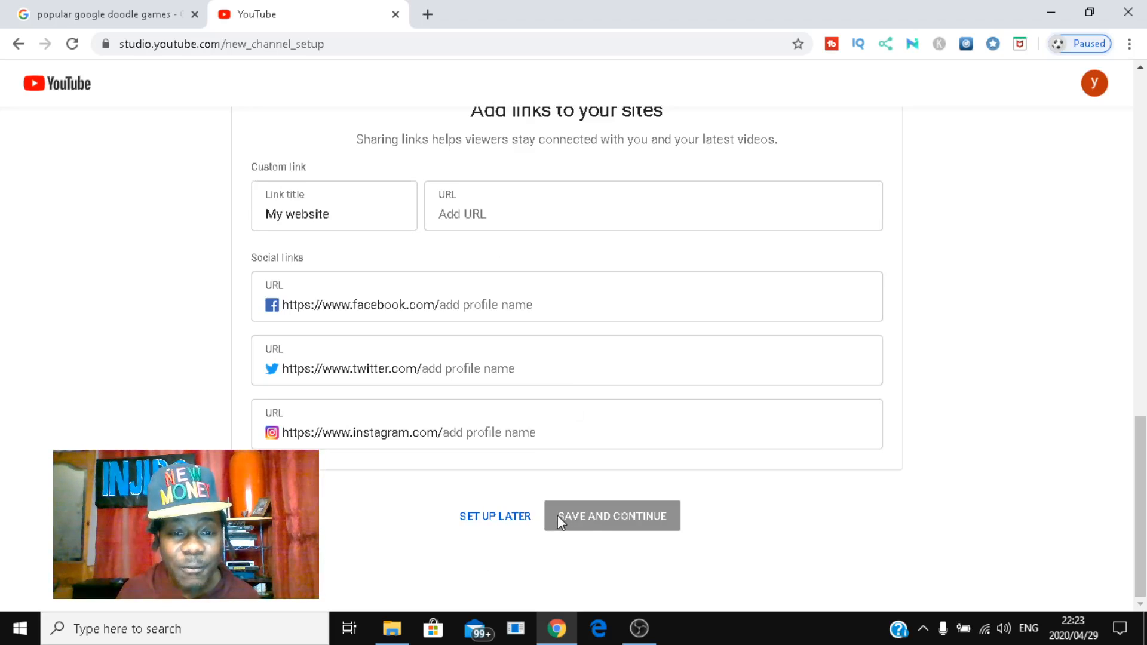
left_click(510, 525)
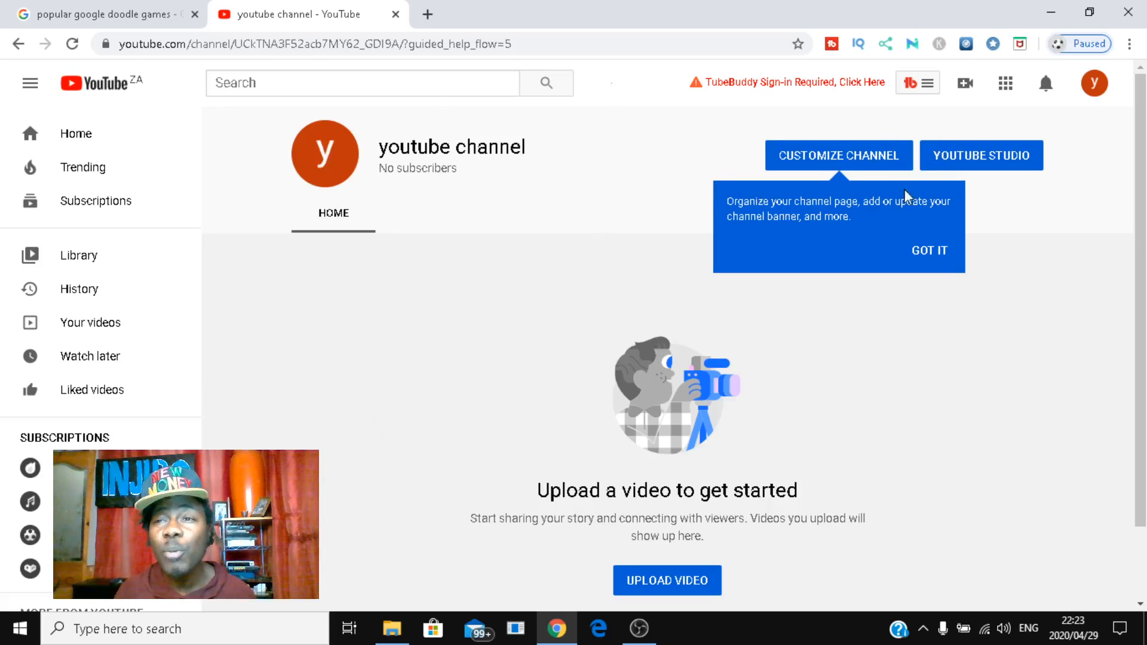
Step: Turn on YouTube's Dark theme from the avatar menu and close the setting
left_click(1095, 85)
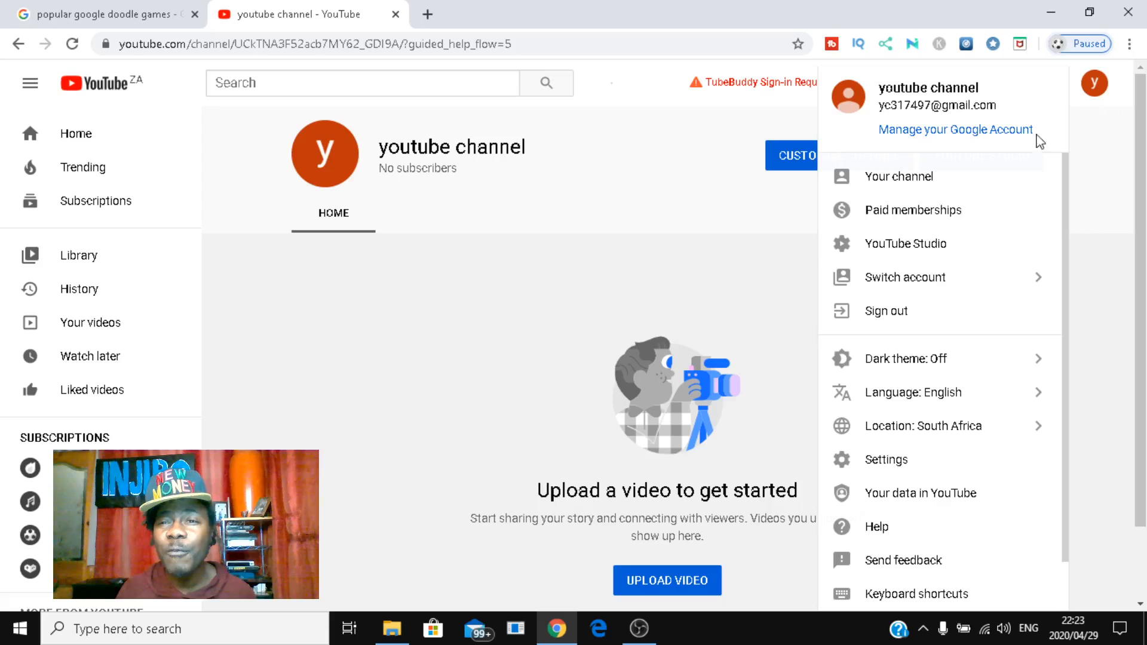
left_click(914, 363)
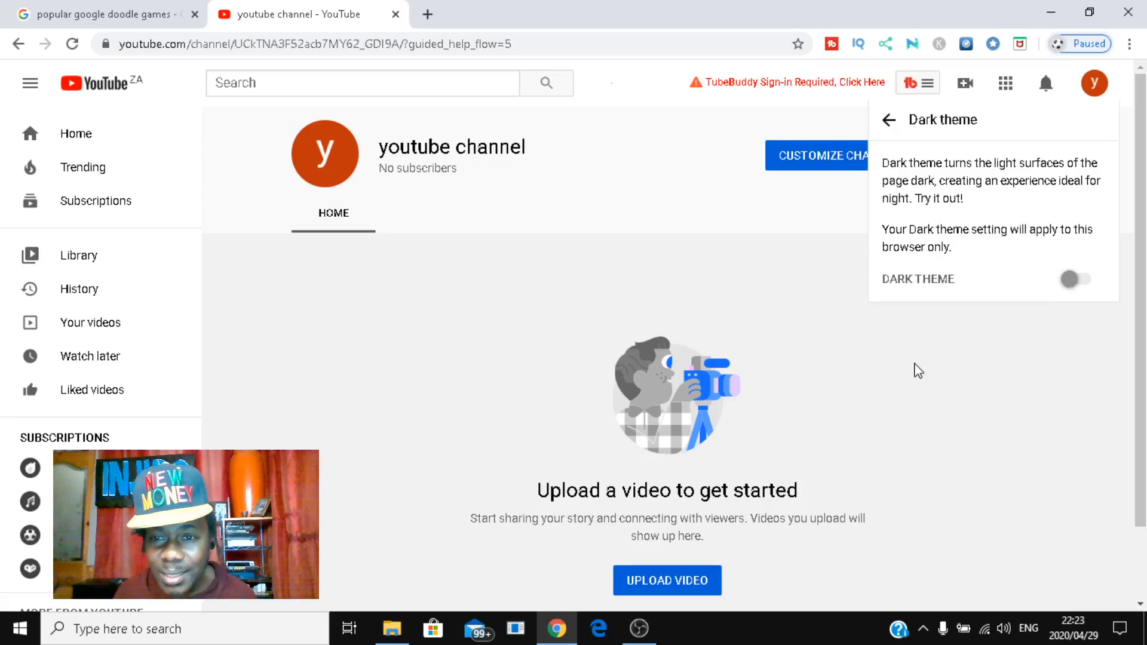
left_click(1080, 282)
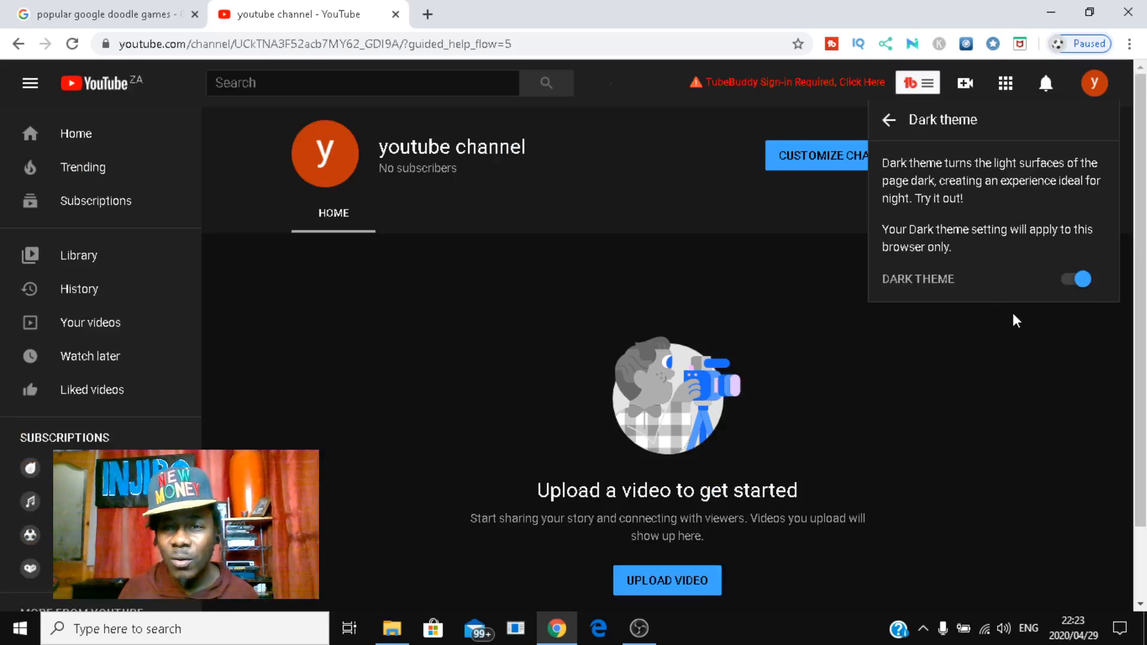
left_click(1042, 385)
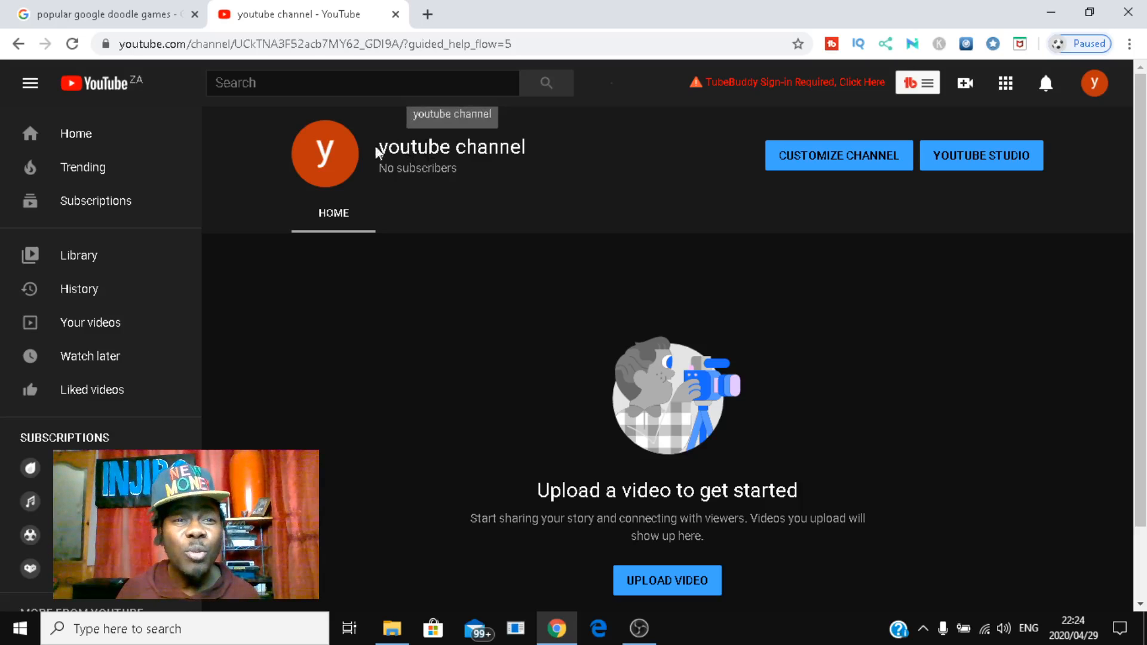
mouse_move(340, 161)
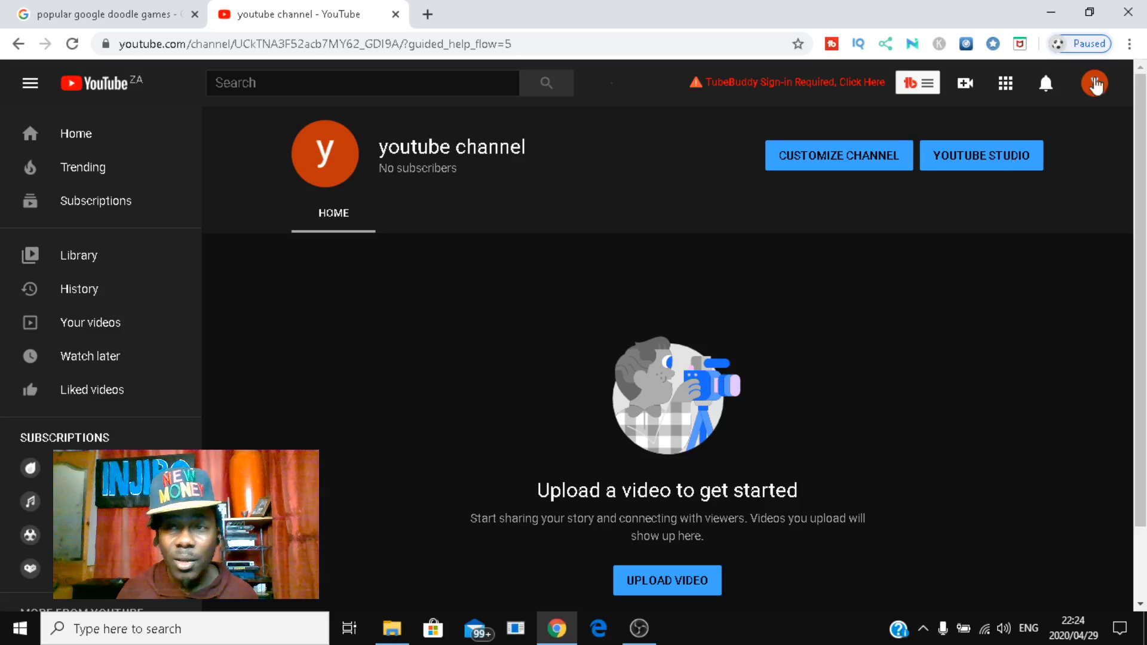
scroll(598, 506, "down", 2)
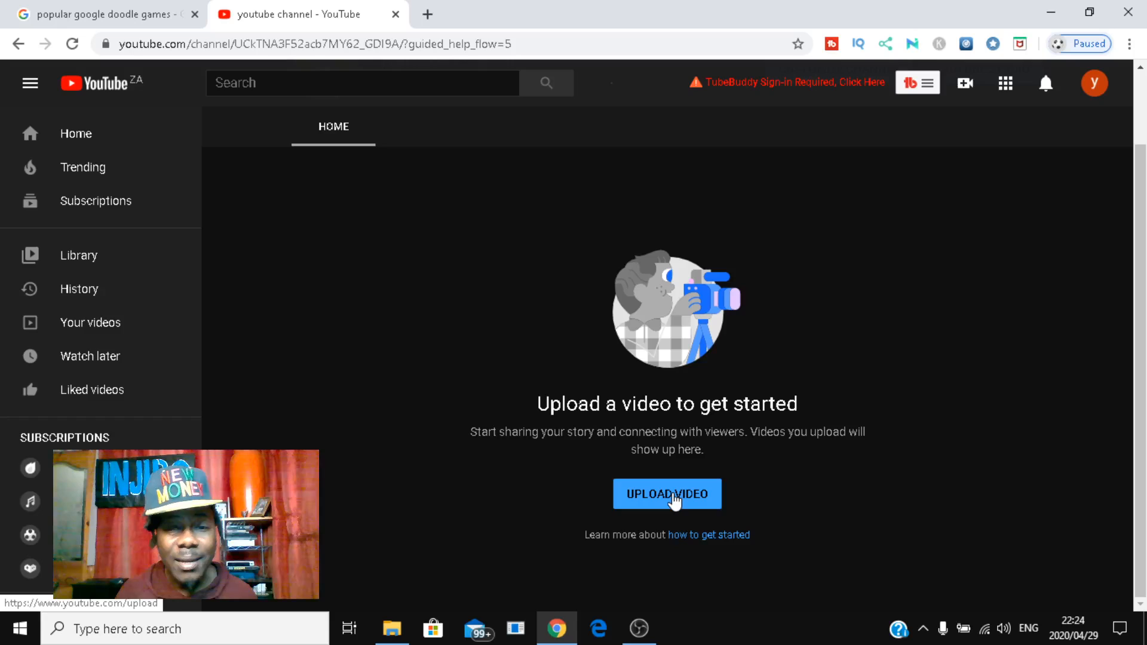
scroll(567, 280, "up", 2)
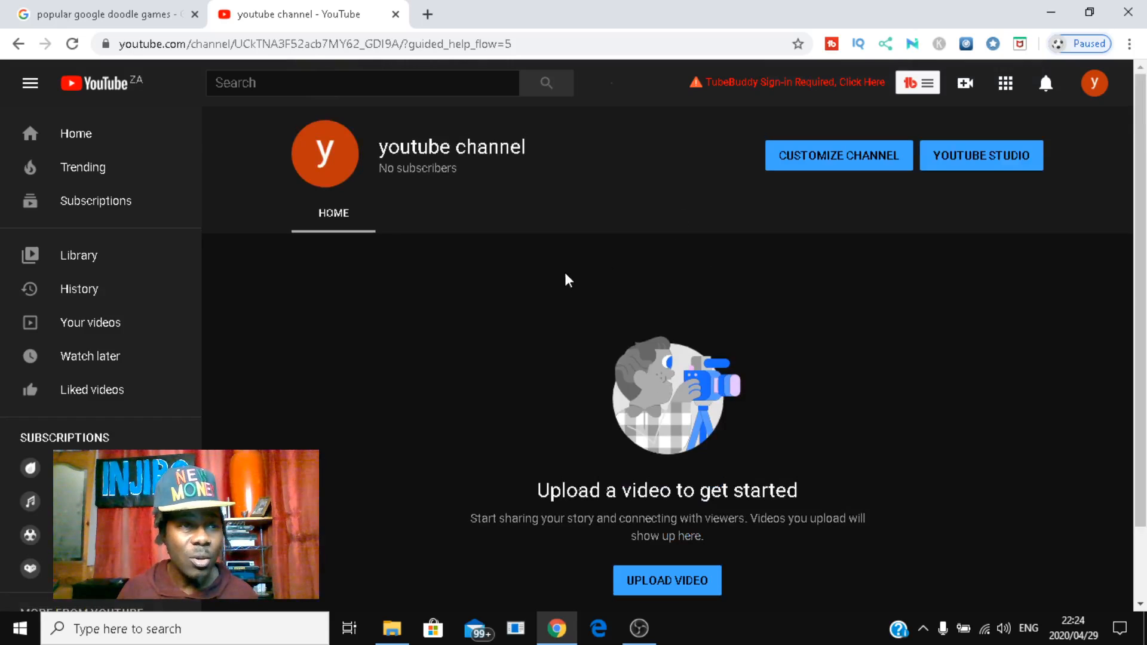